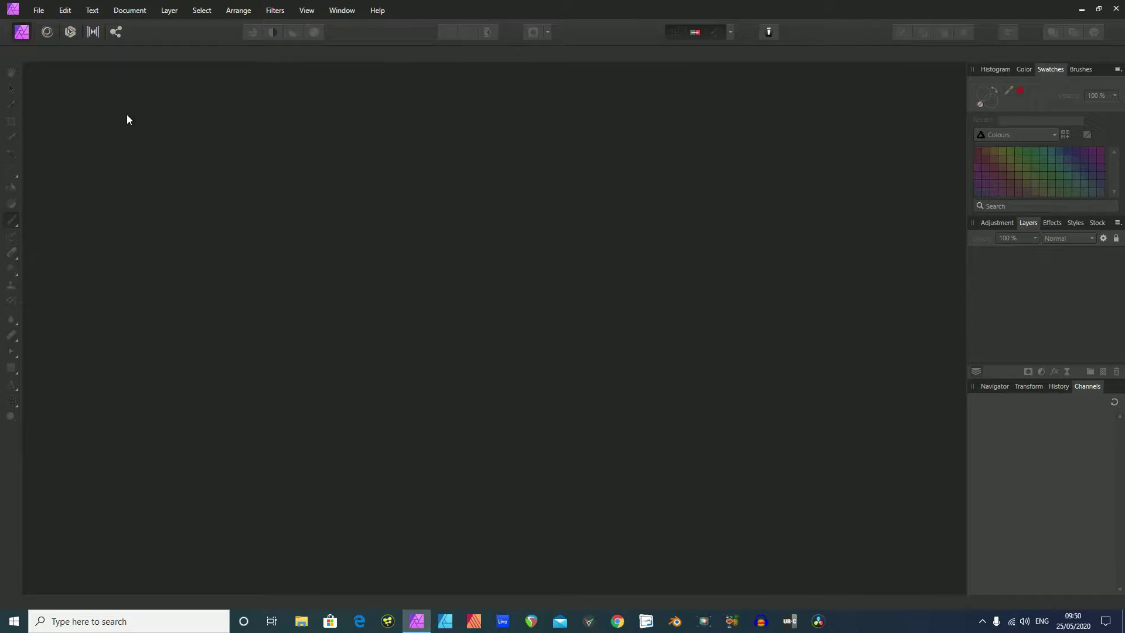
- Create a new A4 document from the Print presets in landscape orientation
{"action": "left_click", "coordinate": [35, 13]}
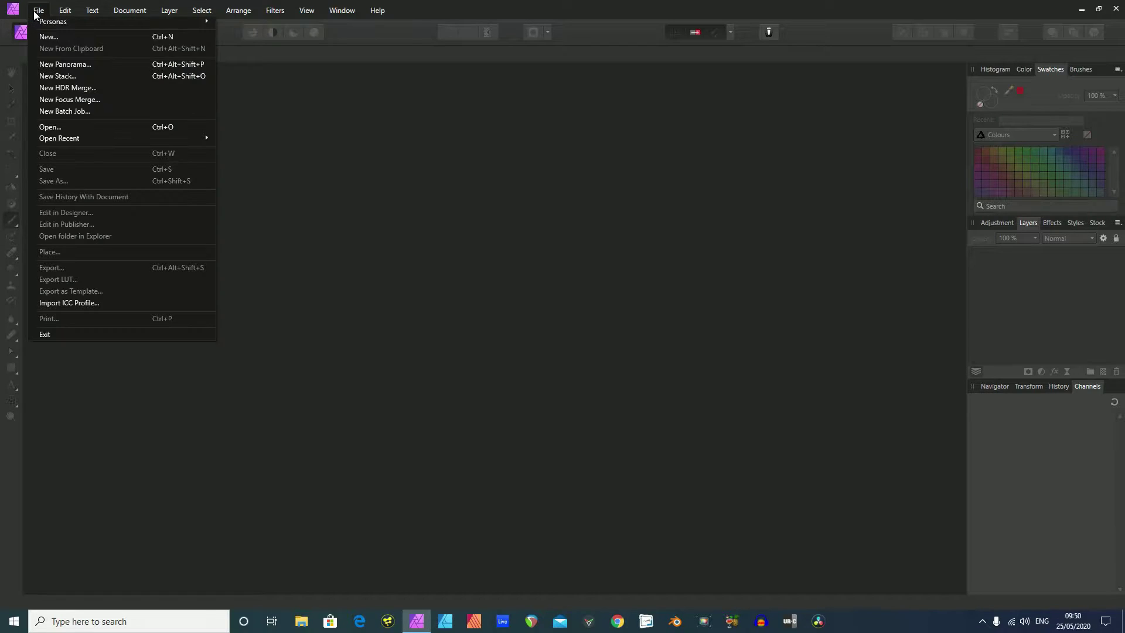
{"action": "left_click", "coordinate": [49, 38]}
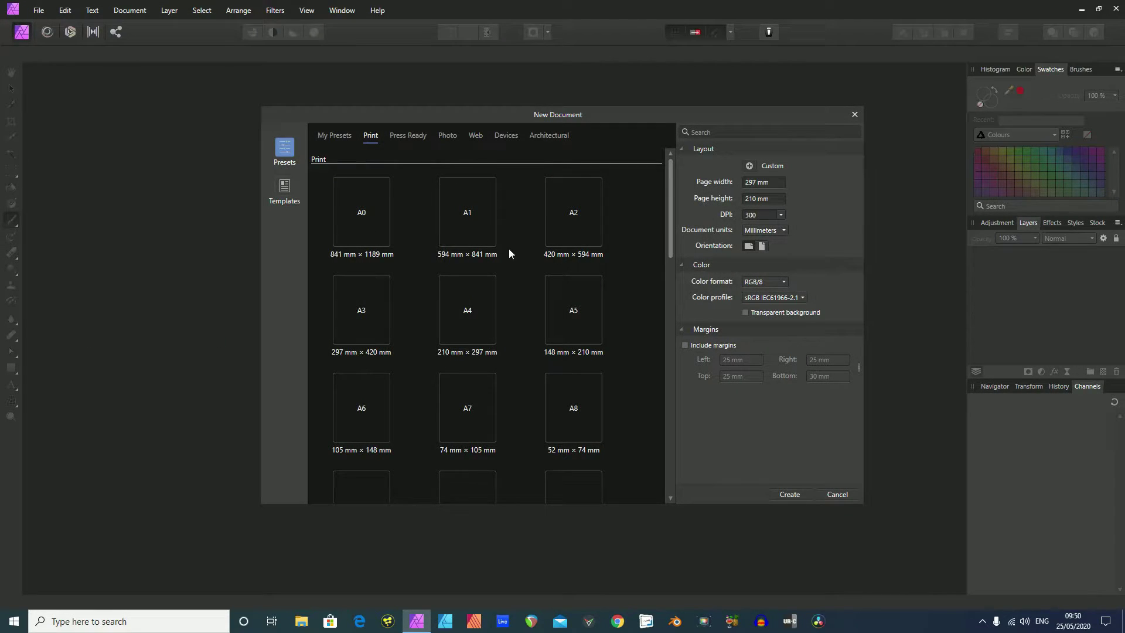
{"action": "left_click", "coordinate": [467, 314]}
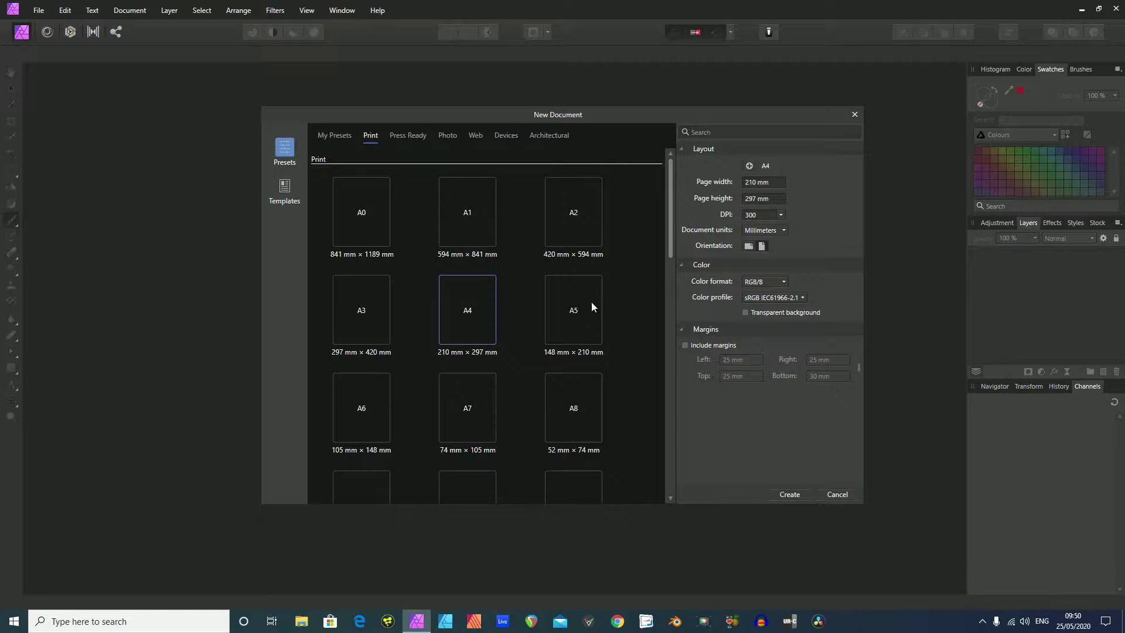
{"action": "left_click", "coordinate": [749, 246]}
{"action": "left_click", "coordinate": [791, 495]}
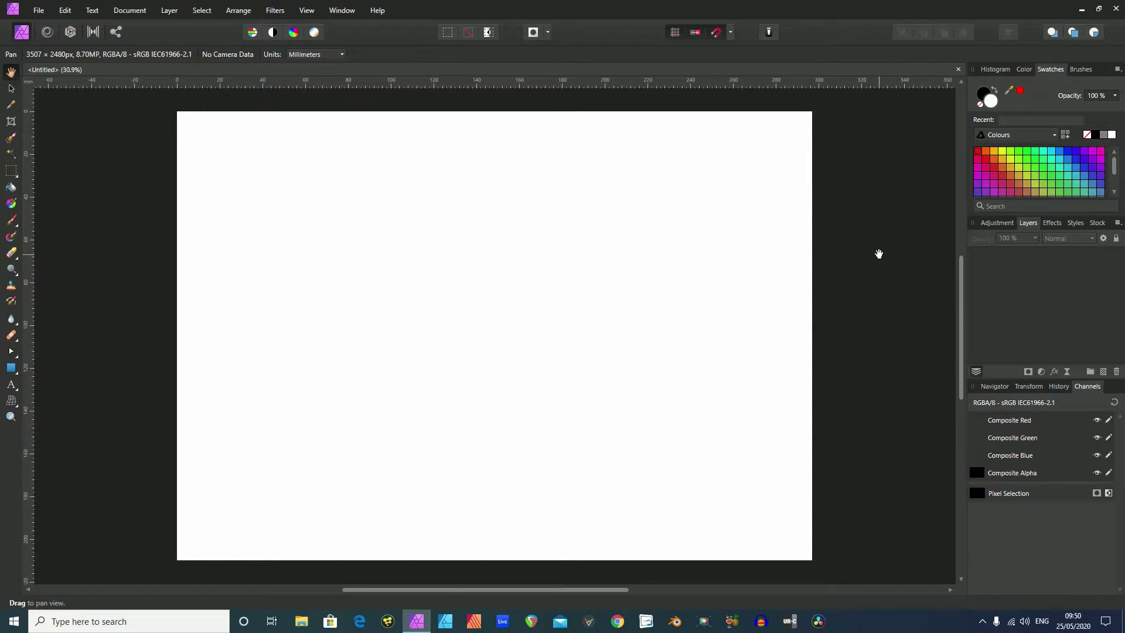
- Search the Pixabay stock photos for "tree in field"
{"action": "left_click", "coordinate": [1094, 225]}
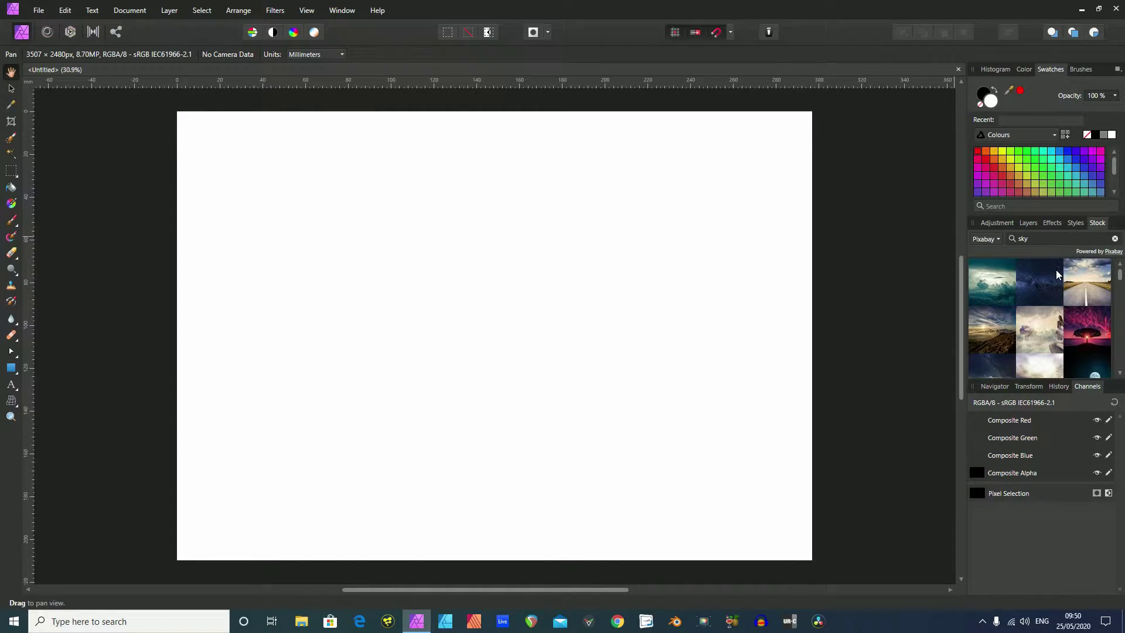
{"action": "left_click", "coordinate": [999, 239]}
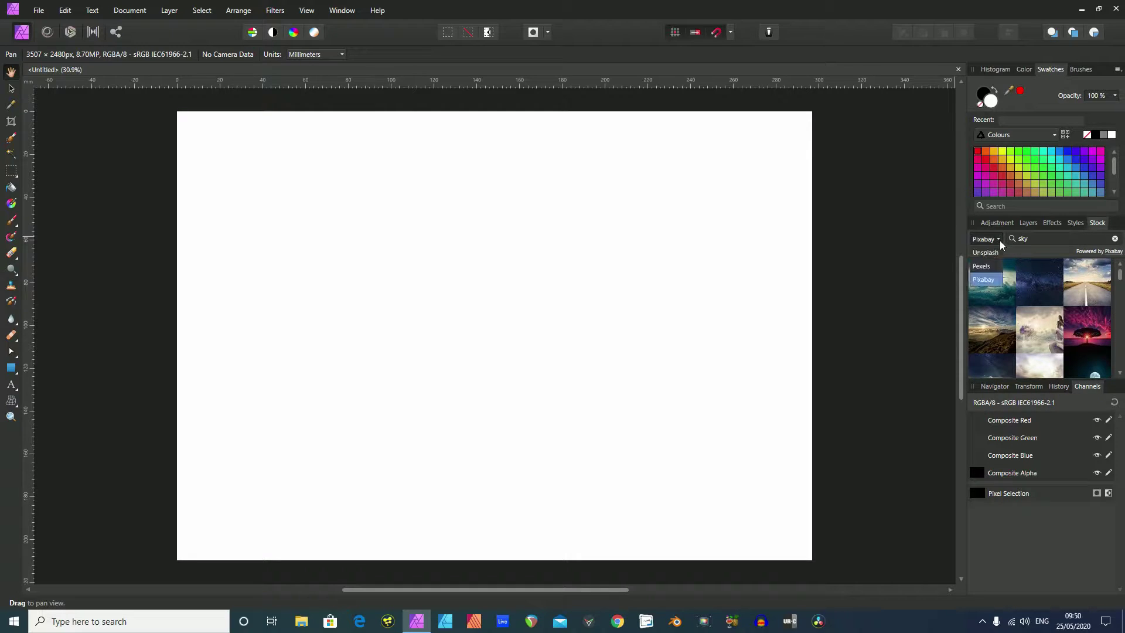
{"action": "left_click", "coordinate": [990, 281]}
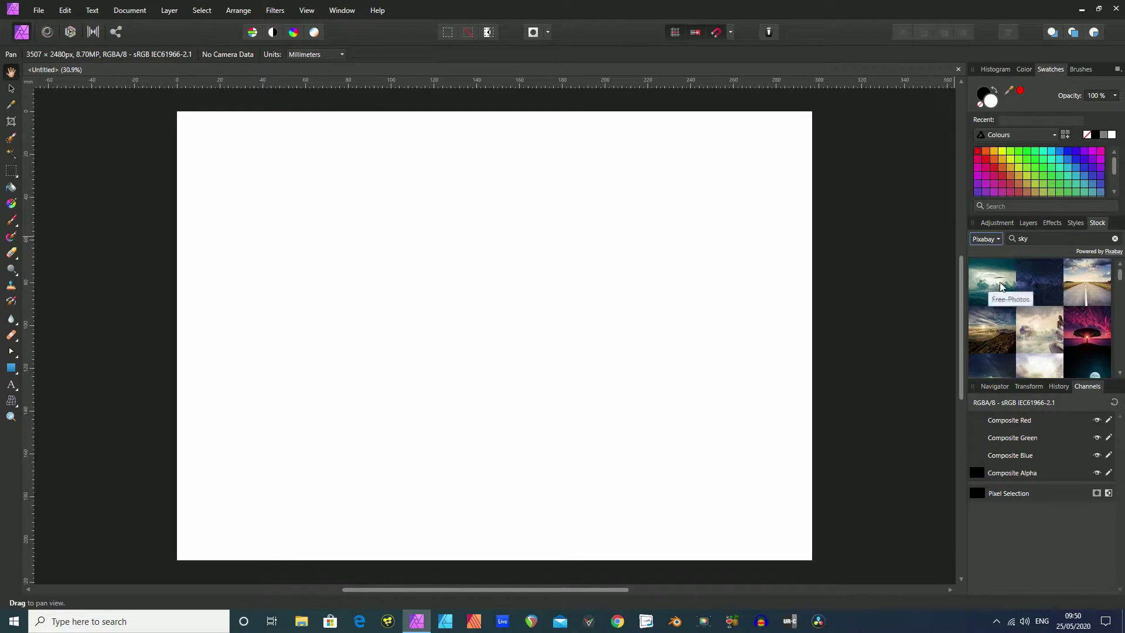
{"action": "left_click_drag", "start_coordinate": [1038, 239], "coordinate": [1014, 241]}
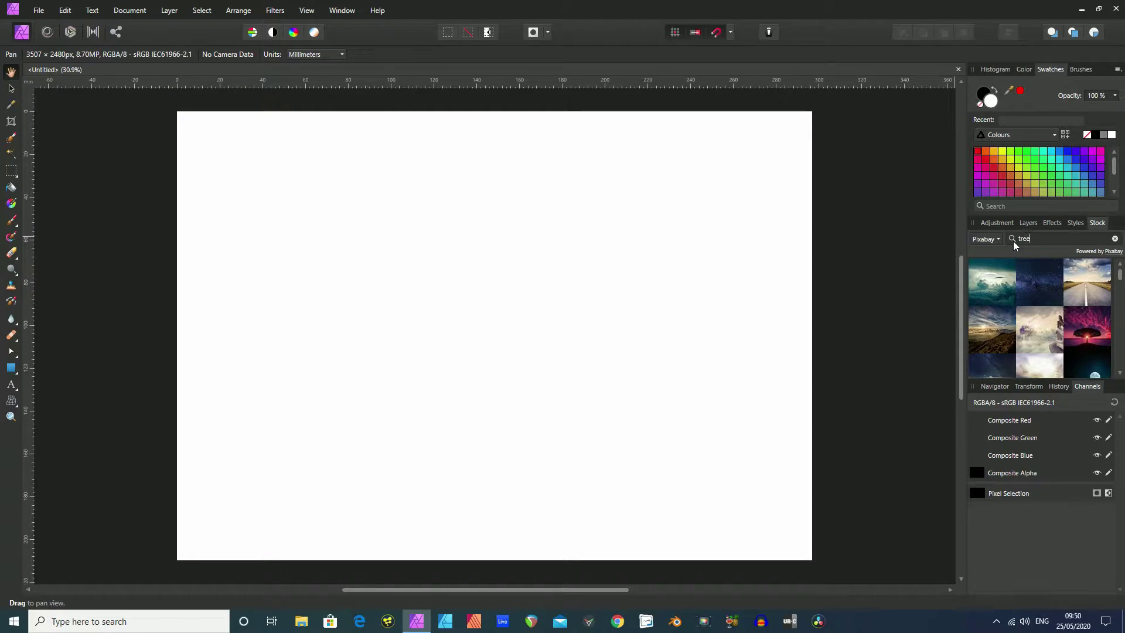
{"action": "type", "text": "tree in a field"}
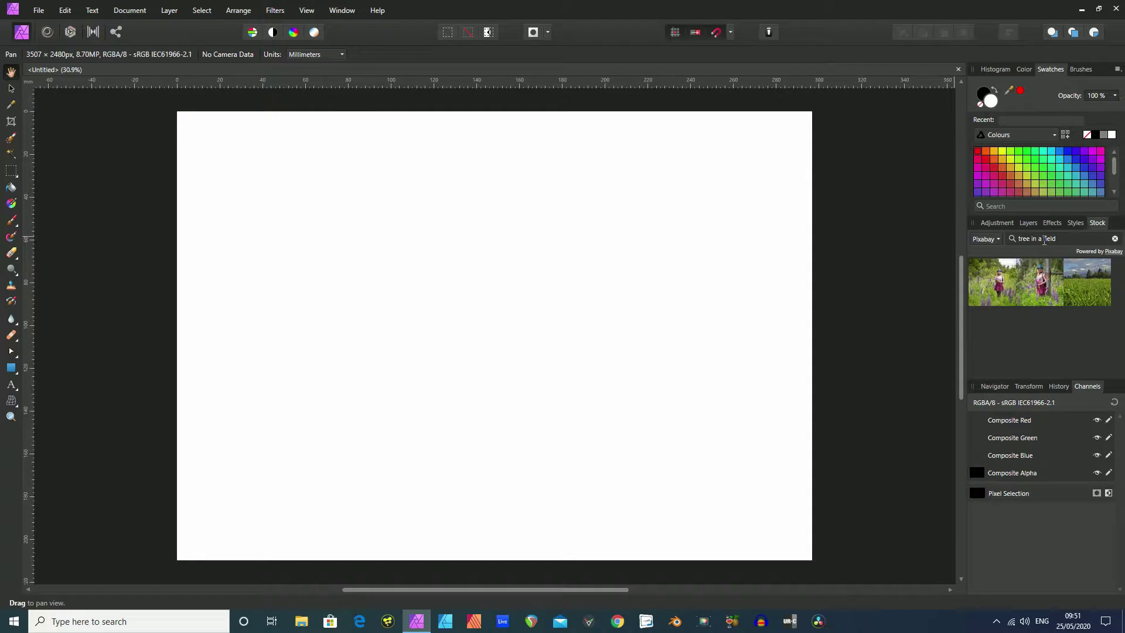
{"action": "left_click", "coordinate": [1043, 240]}
{"action": "key", "text": "BackSpace"}
{"action": "key", "text": "BackSpace"}
{"action": "key", "text": "Return"}
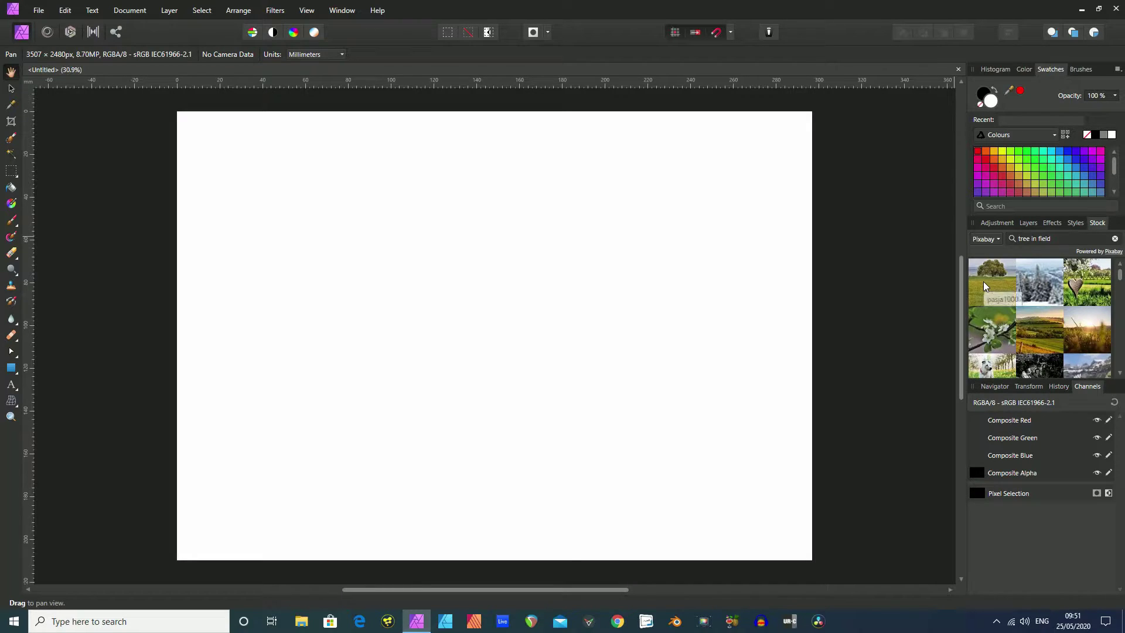
- Place the stock photo of the large tree in a yellow-flowered field on the page and set its scale to 50%
{"action": "left_click_drag", "start_coordinate": [984, 282], "coordinate": [408, 285]}
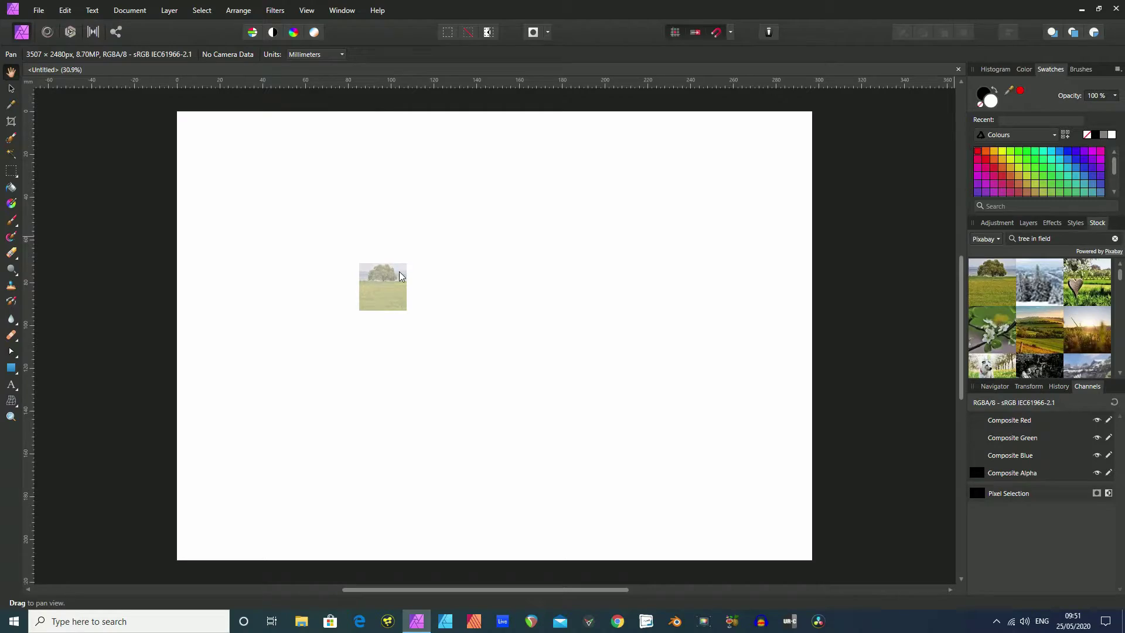
{"action": "left_click_drag", "start_coordinate": [373, 281], "coordinate": [372, 281]}
{"action": "left_click_drag", "start_coordinate": [301, 213], "coordinate": [235, 198]}
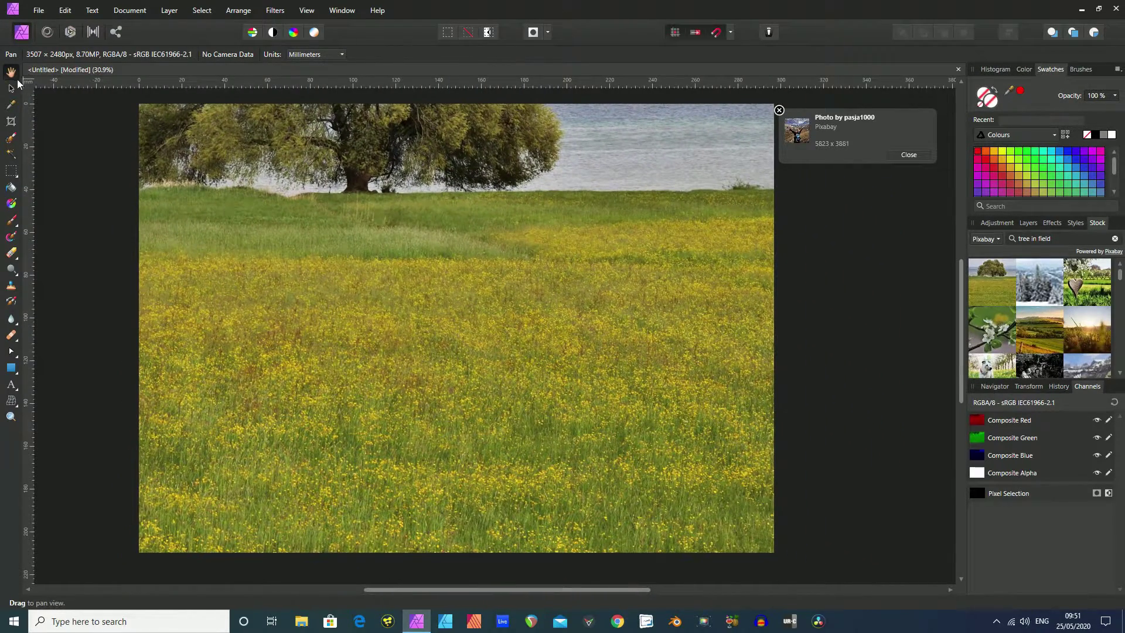
{"action": "left_click", "coordinate": [11, 88]}
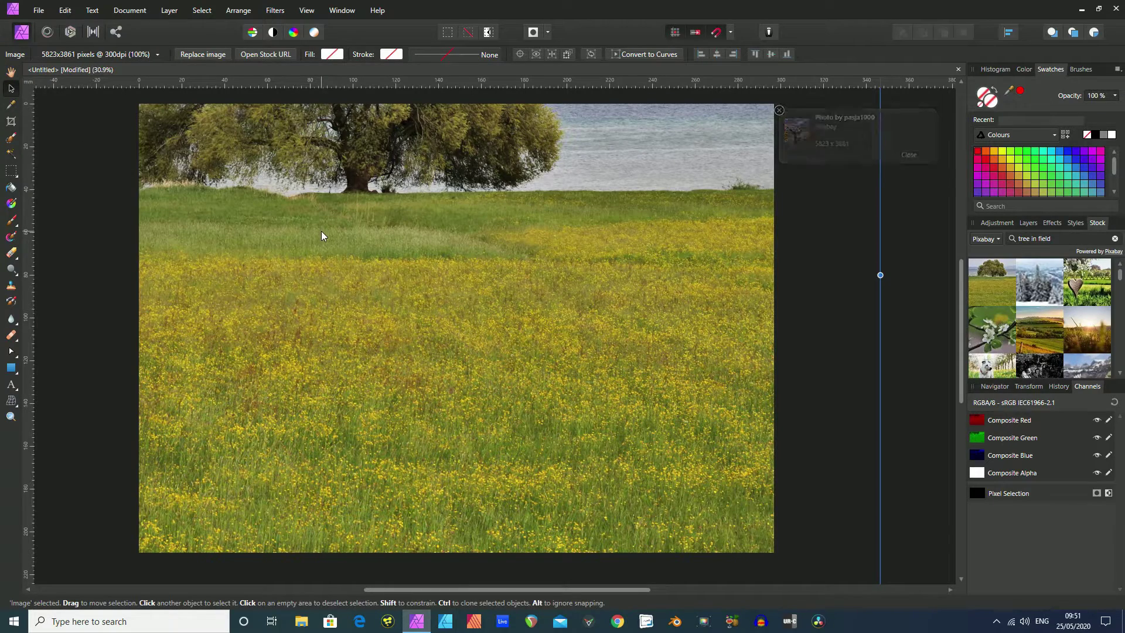
{"action": "left_click", "coordinate": [157, 54]}
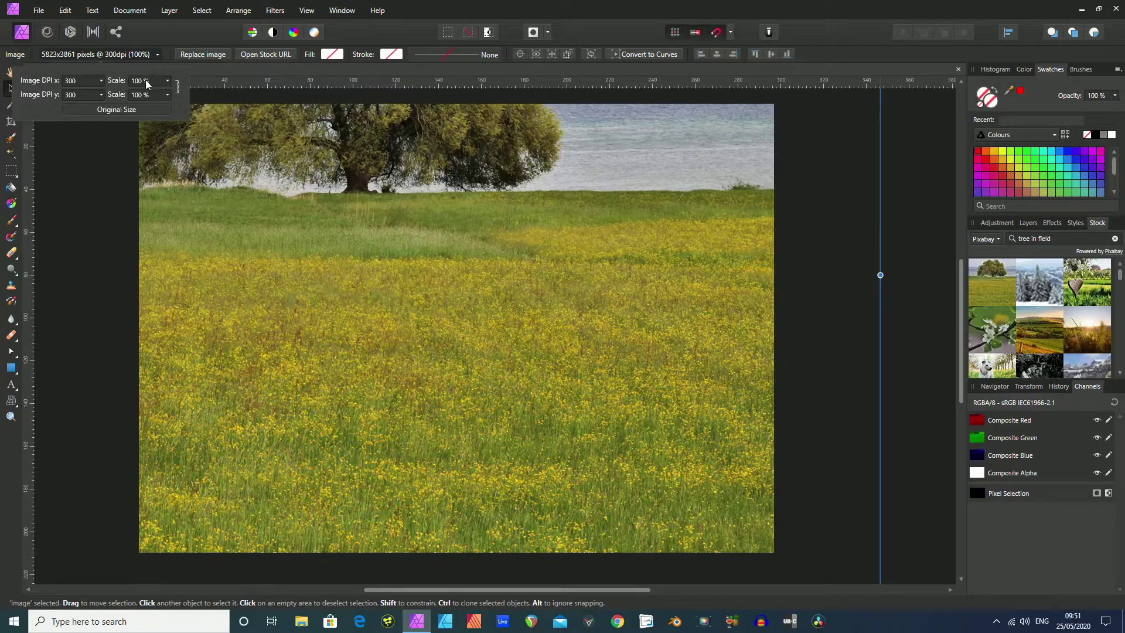
{"action": "type", "text": "50"}
{"action": "key", "text": "Return"}
- Align the tree photo with the page's upper-left corner and enlarge it proportionally to the full page width, about 60% scale
{"action": "mouse_move", "coordinate": [269, 163]}
{"action": "left_mouse_down"}
{"action": "mouse_move", "coordinate": [328, 216]}
{"action": "mouse_move", "coordinate": [270, 167]}
{"action": "left_mouse_up"}
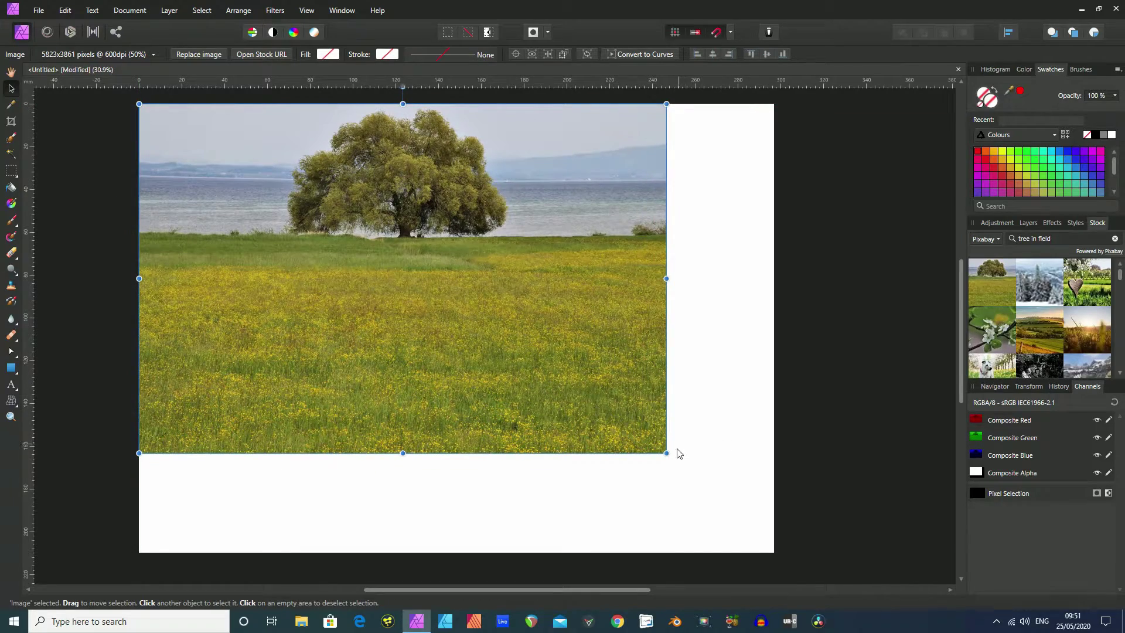
{"action": "left_click_drag", "start_coordinate": [667, 453], "coordinate": [779, 524]}
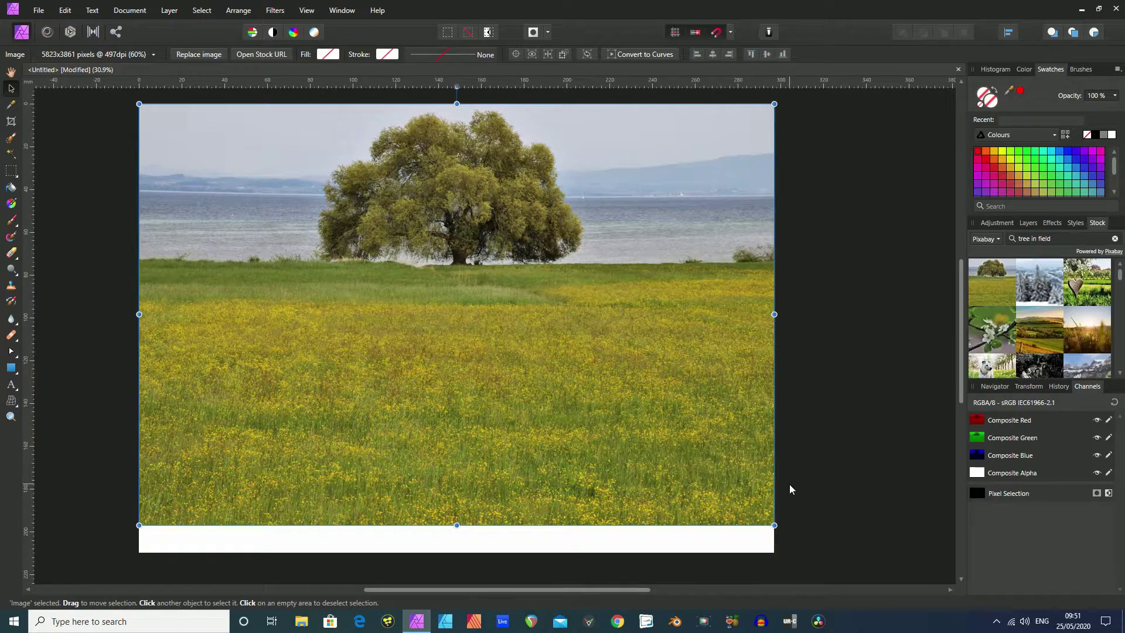
{"action": "left_click", "coordinate": [818, 385]}
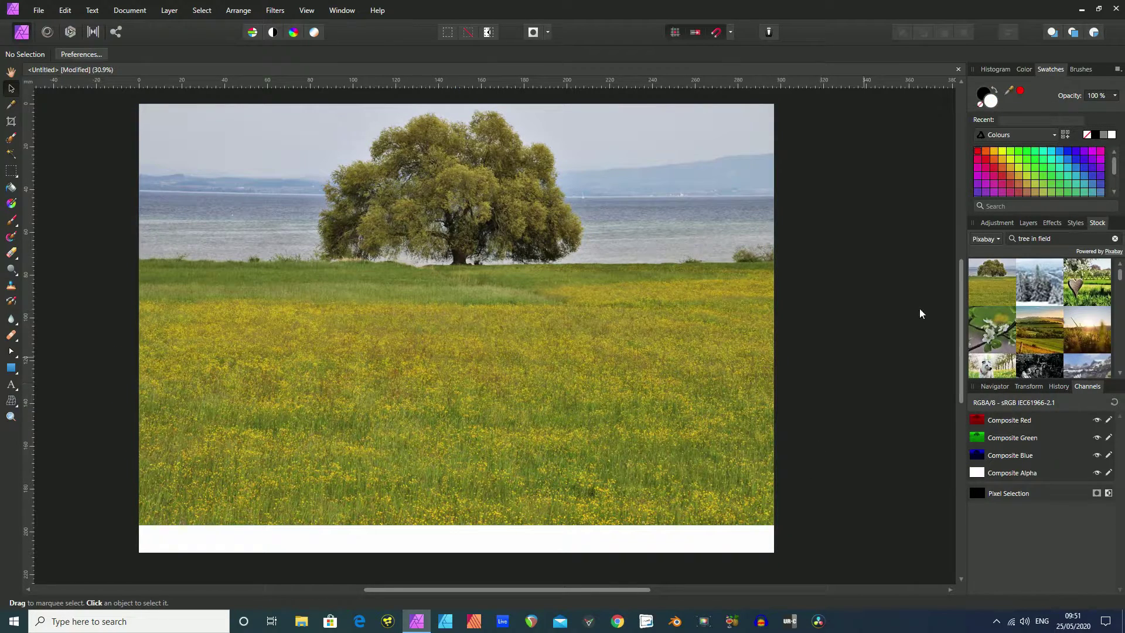
- Search the stock photos for "sky" and place the photo of white clouds over a brown field, scaled down to the page width
{"action": "left_click", "coordinate": [1011, 241]}
{"action": "type", "text": "sky"}
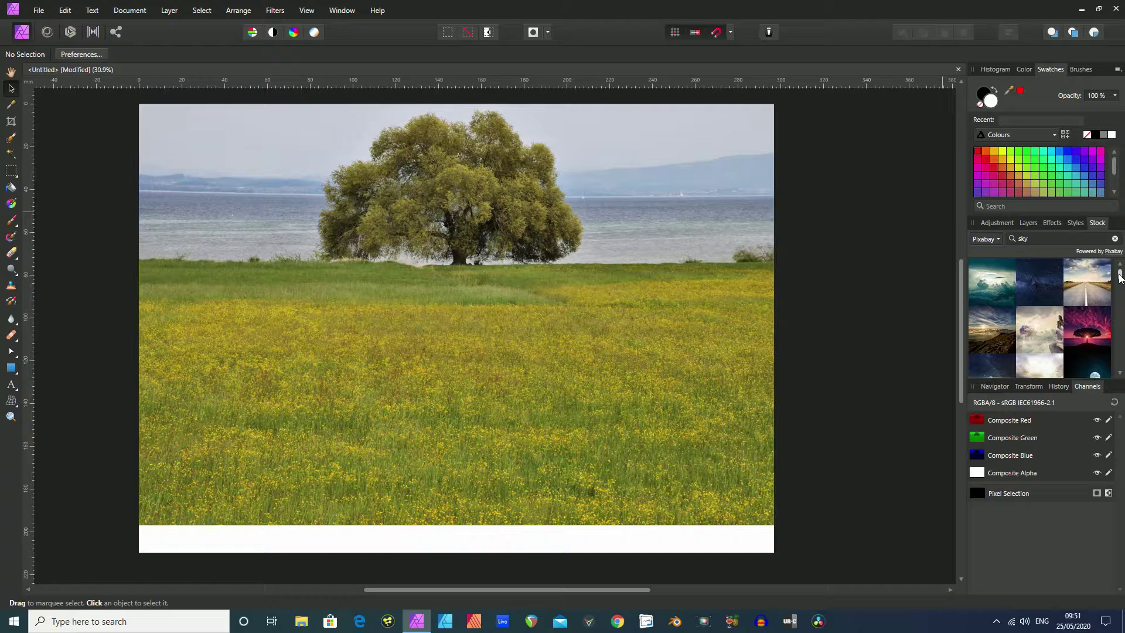
{"action": "left_click_drag", "start_coordinate": [1120, 277], "coordinate": [1114, 326]}
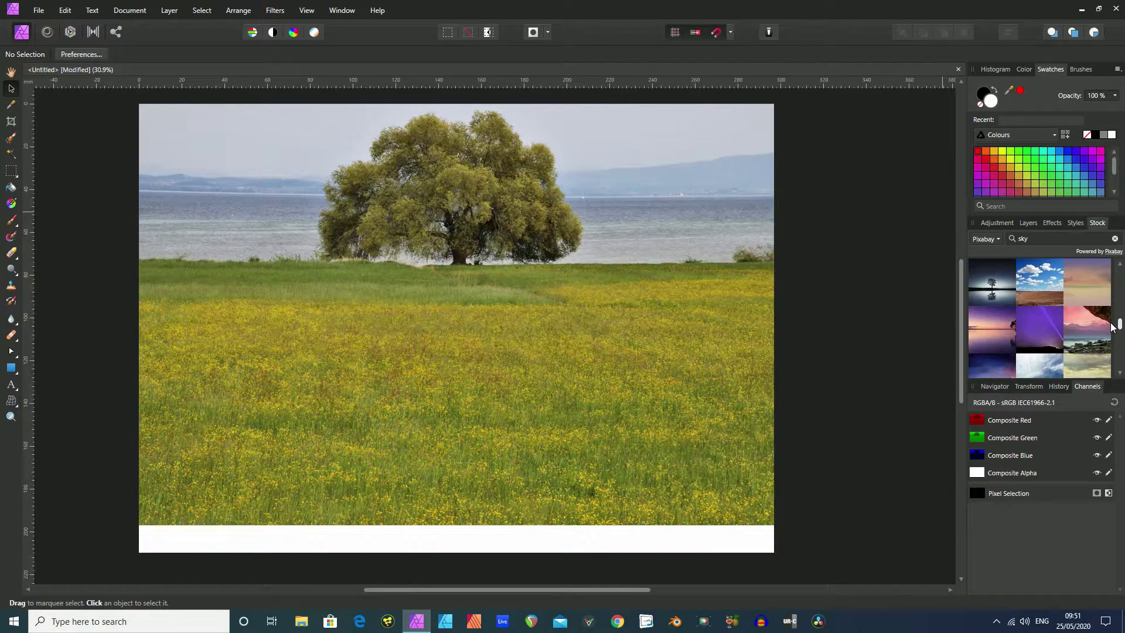
{"action": "left_click_drag", "start_coordinate": [1041, 279], "coordinate": [438, 329]}
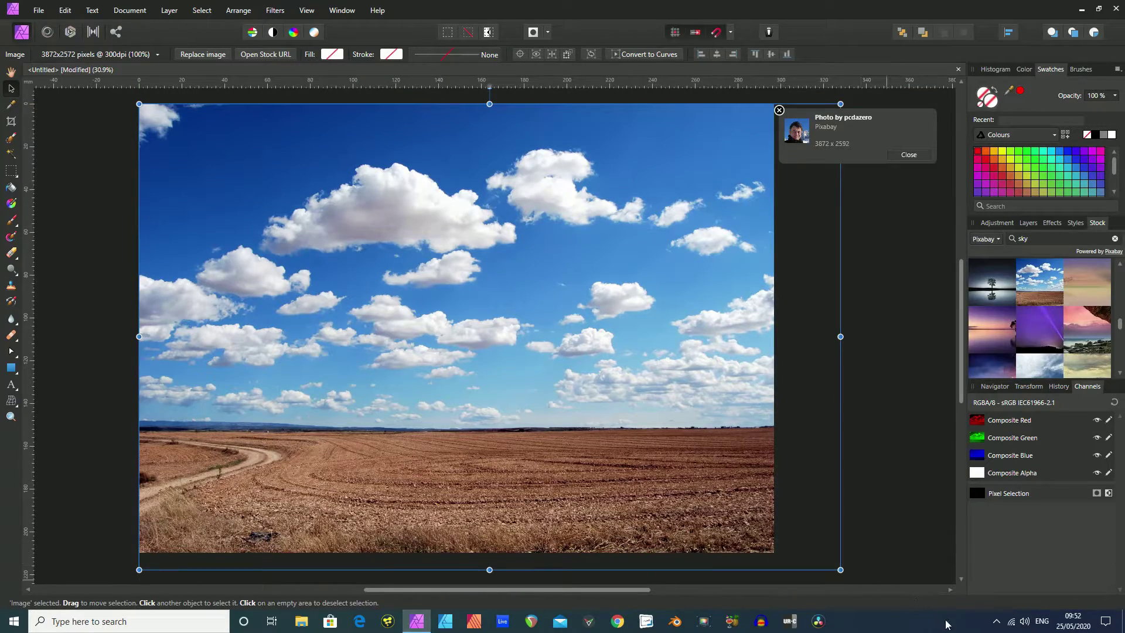
{"action": "left_click_drag", "start_coordinate": [840, 570], "coordinate": [784, 513]}
{"action": "left_click", "coordinate": [809, 482]}
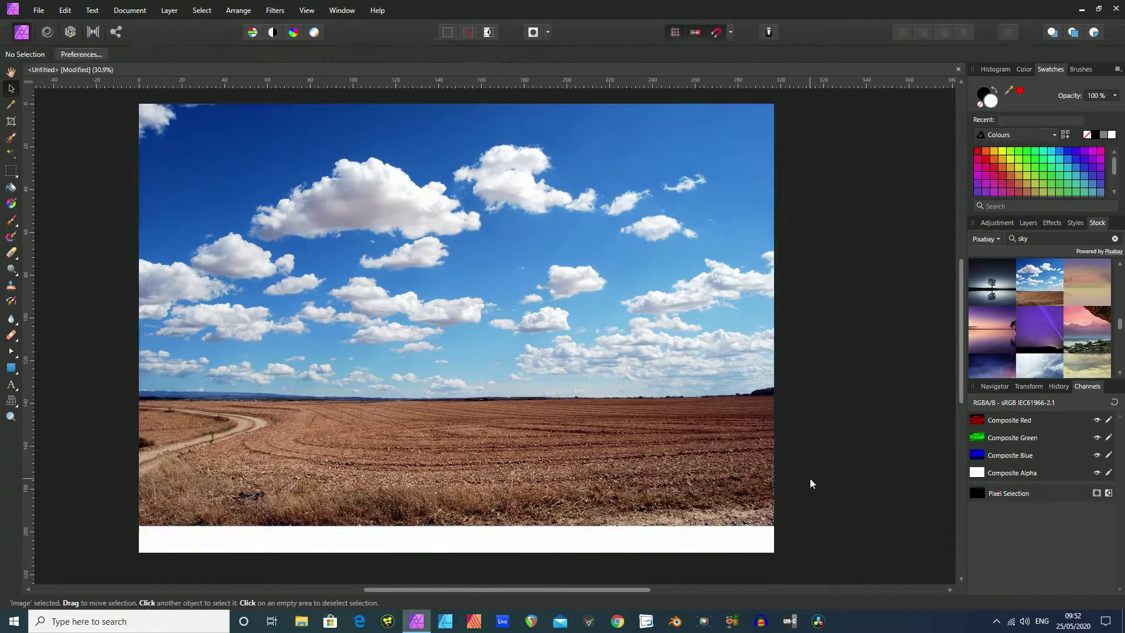
- Move the sky photo's layer beneath the tree photo and toggle the tree layer's visibility off and on to check the stacking
{"action": "left_click", "coordinate": [1030, 223]}
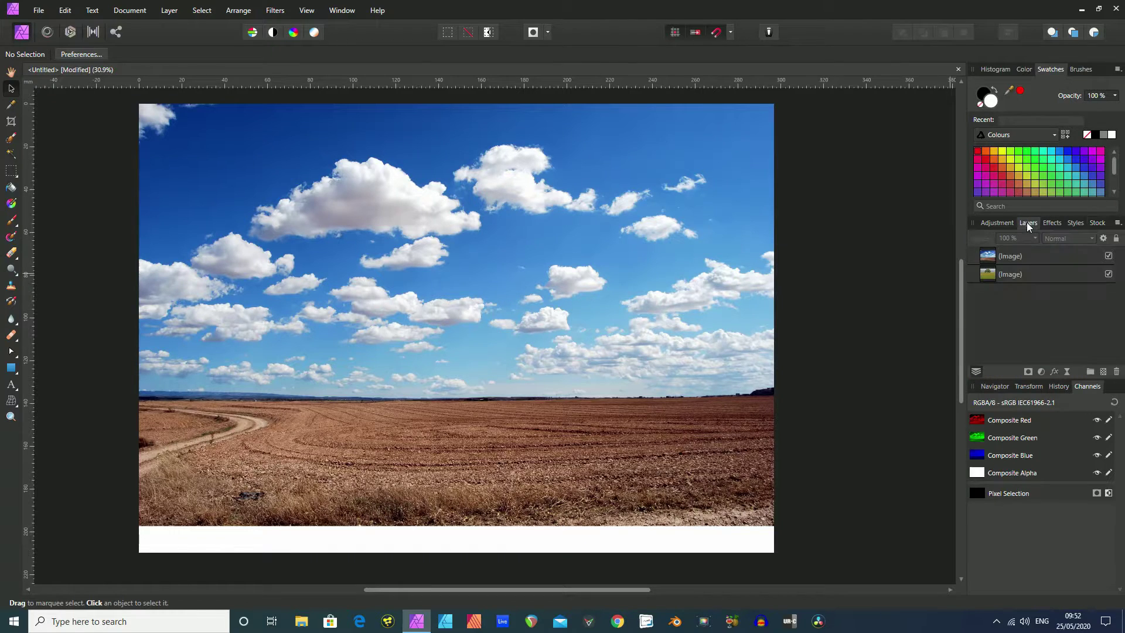
{"action": "left_click", "coordinate": [990, 258]}
{"action": "left_click_drag", "start_coordinate": [991, 258], "coordinate": [989, 284]}
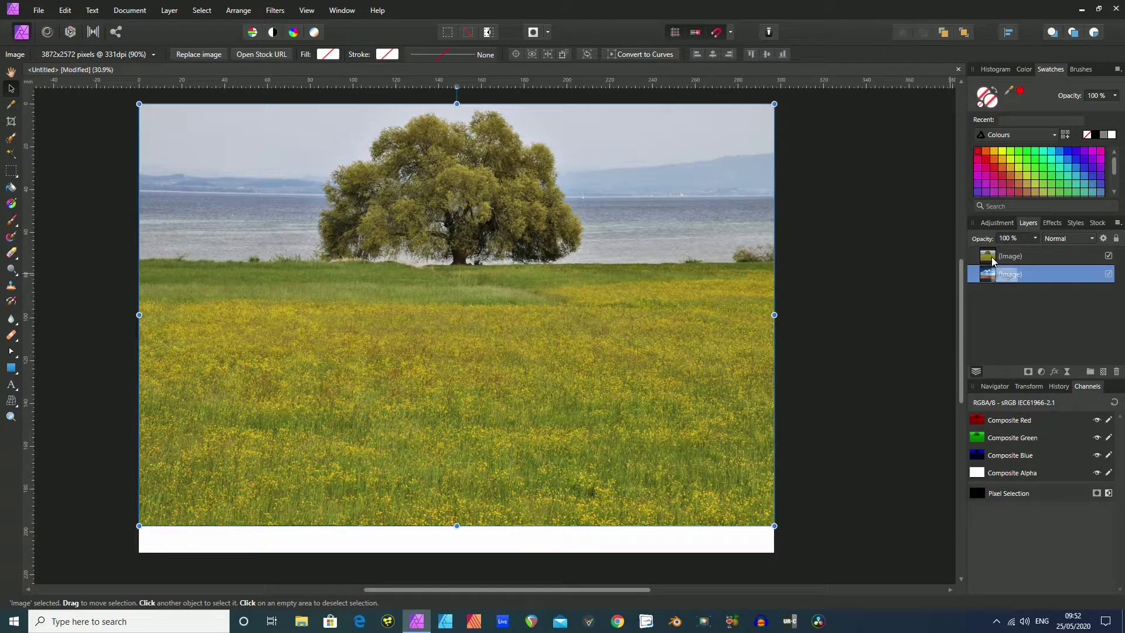
{"action": "left_click", "coordinate": [859, 272]}
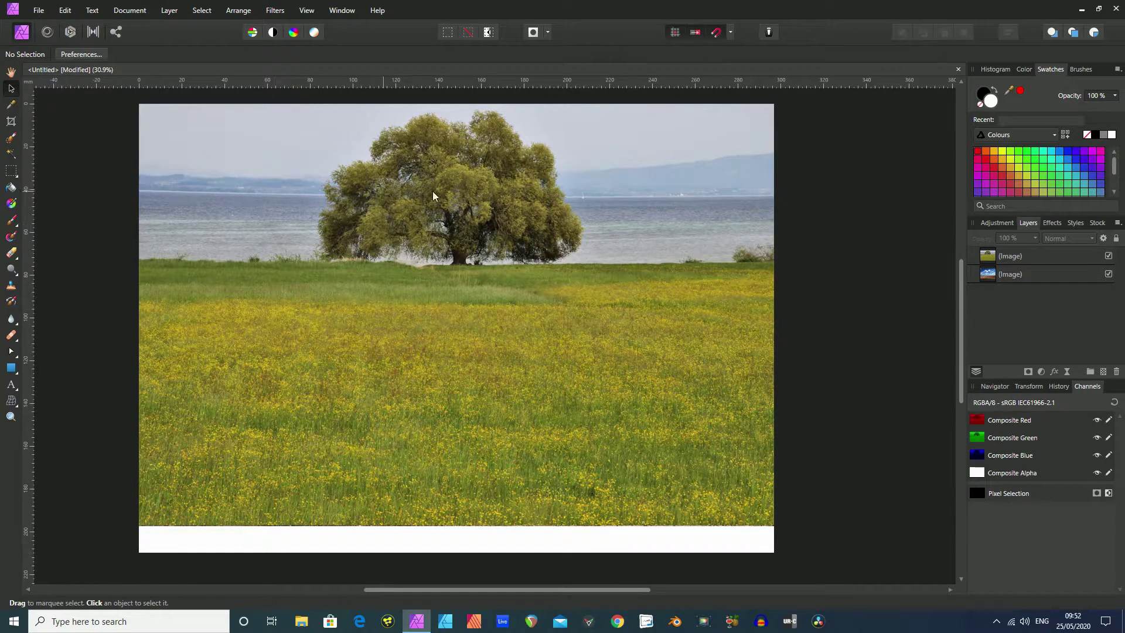
{"action": "left_click", "coordinate": [1108, 257]}
{"action": "left_click", "coordinate": [1108, 256]}
- Select the tree photo layer, compare the single colour channels of the image, and leave only Composite Blue visible
{"action": "left_click", "coordinate": [992, 260]}
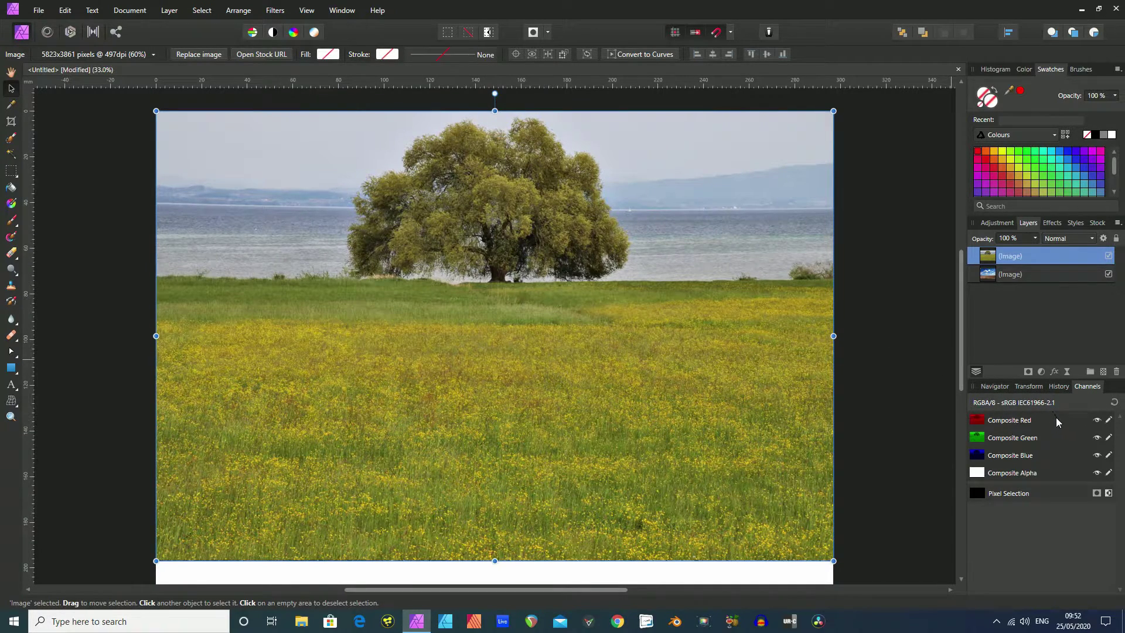
{"action": "left_click", "coordinate": [1097, 438]}
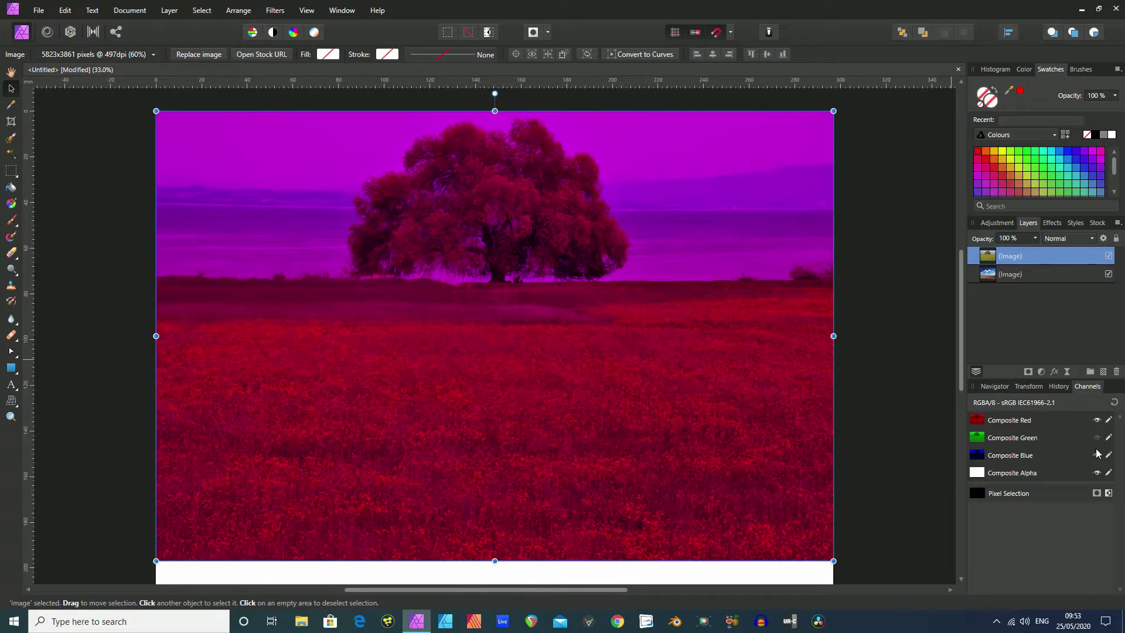
{"action": "left_click", "coordinate": [1097, 454]}
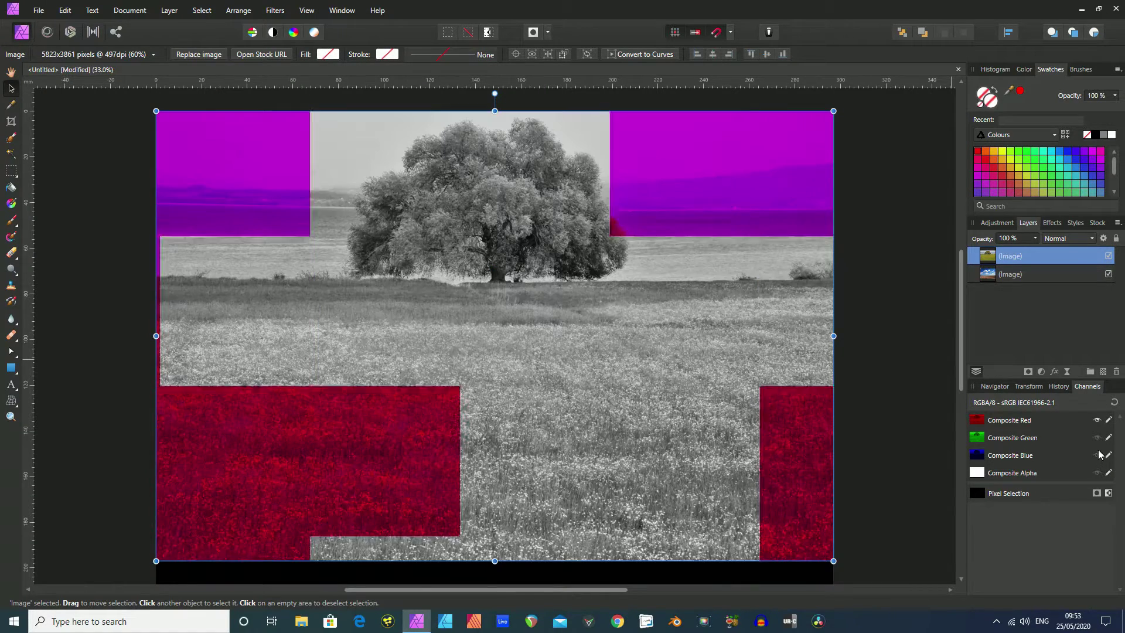
{"action": "left_click", "coordinate": [1097, 420]}
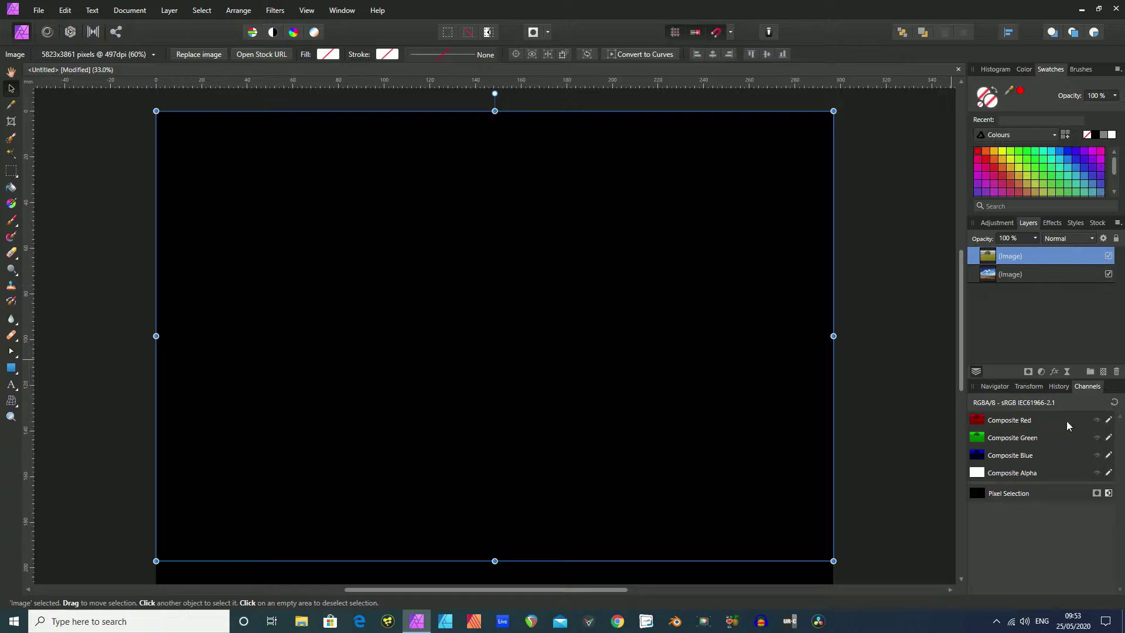
{"action": "left_click", "coordinate": [1097, 420]}
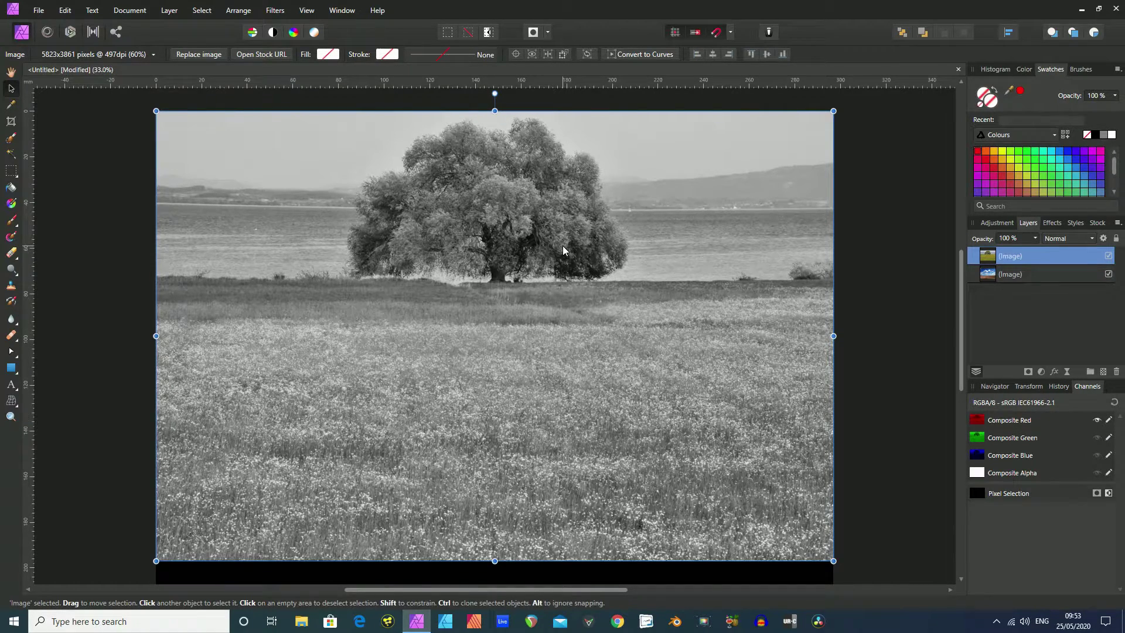
{"action": "left_click", "coordinate": [1097, 420]}
{"action": "left_click", "coordinate": [1098, 438]}
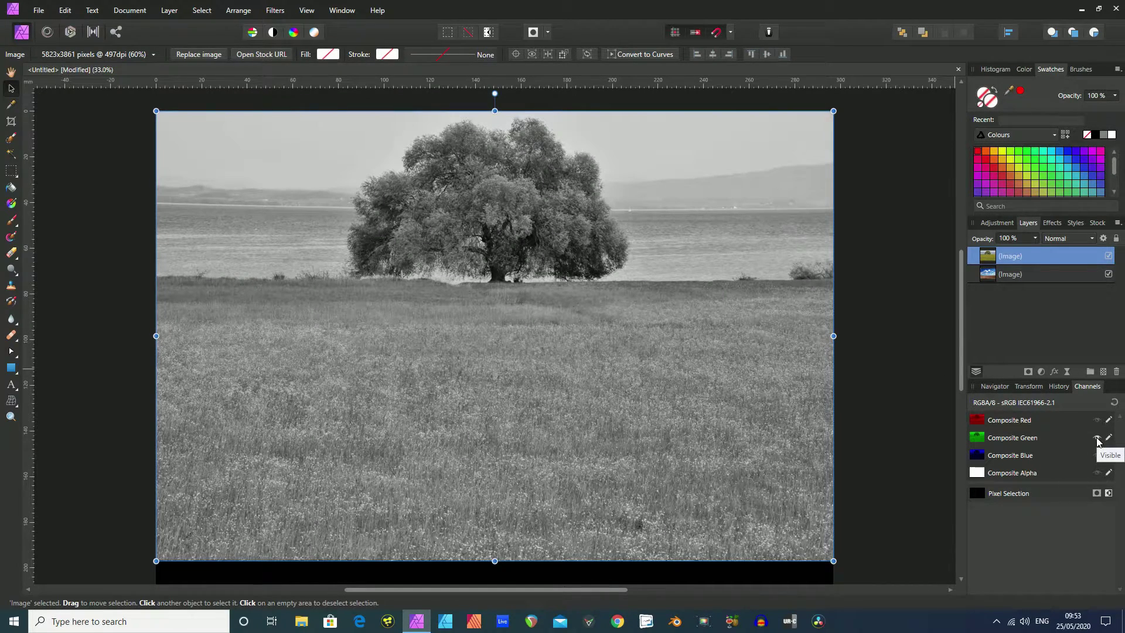
{"action": "left_click", "coordinate": [1098, 438]}
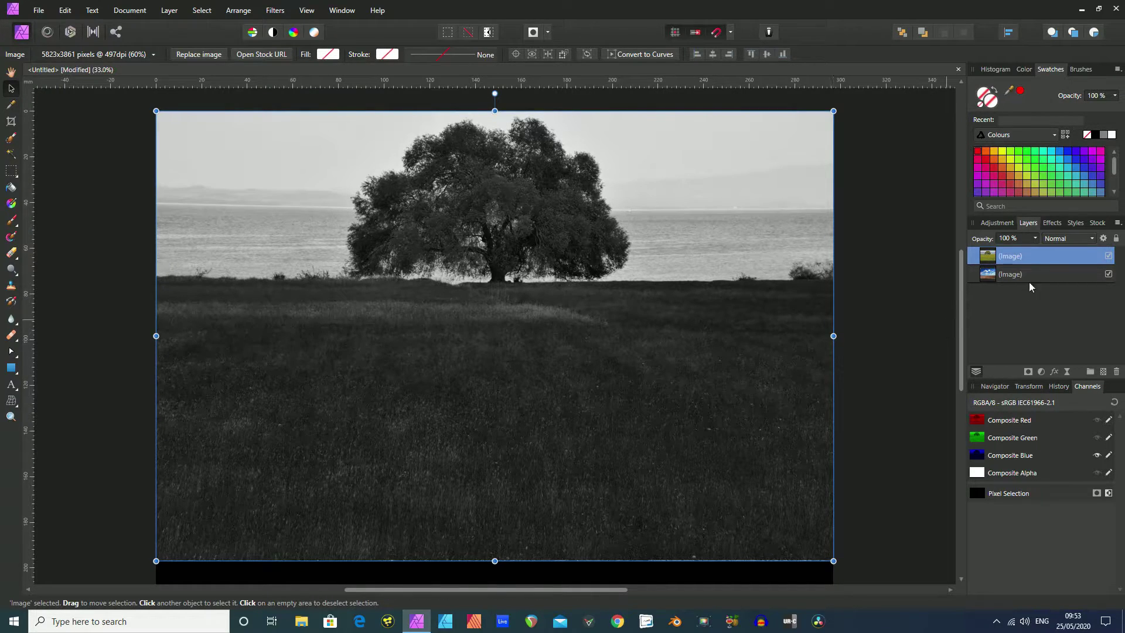
- Add a Levels adjustment above the tree photo with Black Level 32% and White Level 64%
{"action": "left_click", "coordinate": [995, 228]}
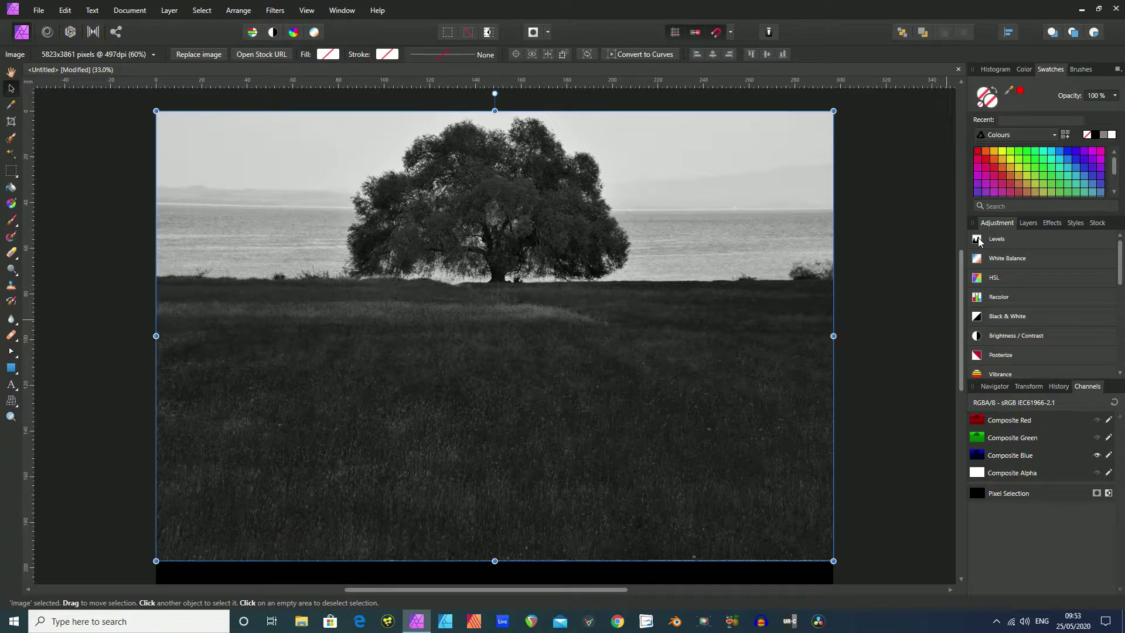
{"action": "left_click", "coordinate": [977, 240]}
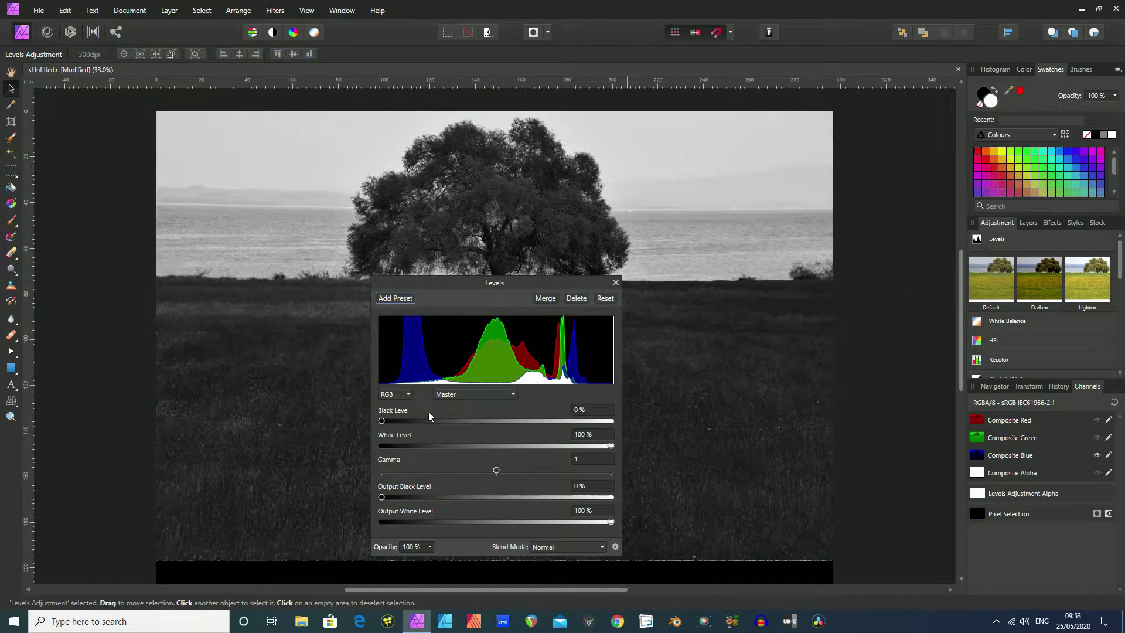
{"action": "mouse_move", "coordinate": [382, 423]}
{"action": "left_mouse_down"}
{"action": "mouse_move", "coordinate": [502, 410]}
{"action": "mouse_move", "coordinate": [455, 418]}
{"action": "left_mouse_up"}
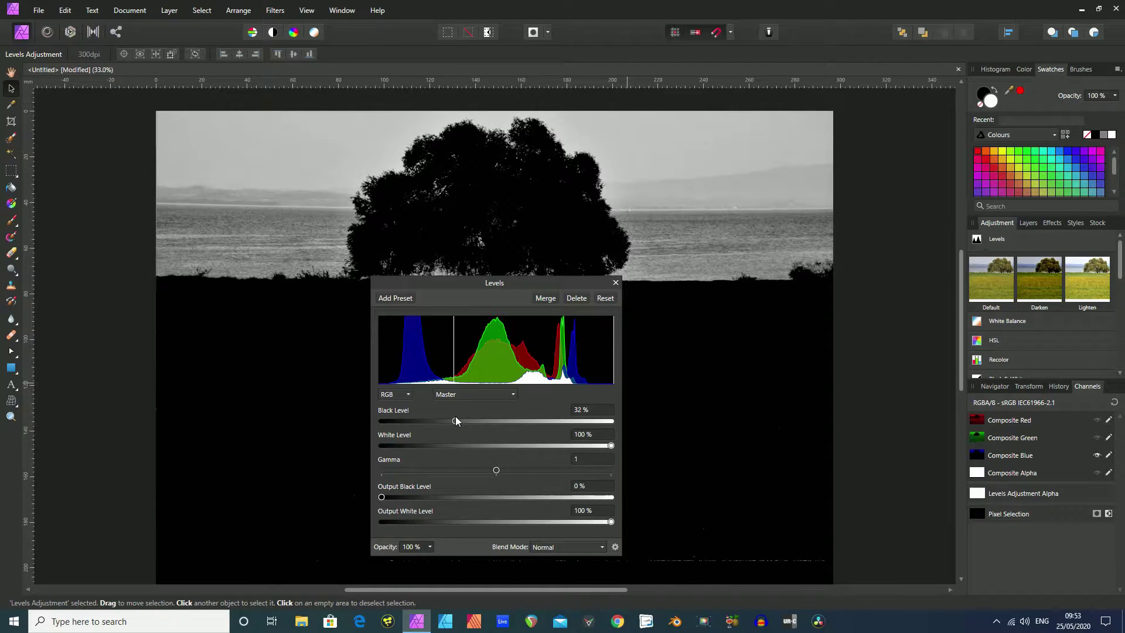
{"action": "mouse_move", "coordinate": [613, 444]}
{"action": "left_mouse_down"}
{"action": "mouse_move", "coordinate": [467, 439]}
{"action": "mouse_move", "coordinate": [537, 440]}
{"action": "mouse_move", "coordinate": [528, 441]}
{"action": "left_mouse_up"}
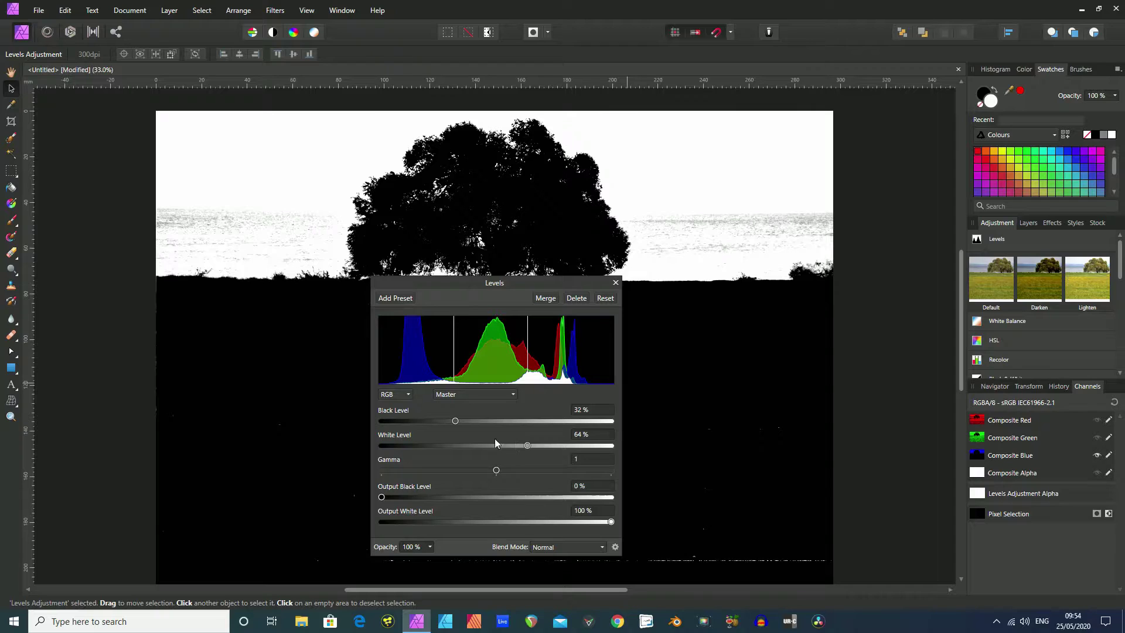
- Refine the Levels adjustment to Black Level 43% and White Level 56%, checking the tree's silhouette against the sky
{"action": "mouse_move", "coordinate": [456, 423]}
{"action": "left_mouse_down"}
{"action": "mouse_move", "coordinate": [494, 424]}
{"action": "mouse_move", "coordinate": [480, 422]}
{"action": "mouse_move", "coordinate": [518, 445]}
{"action": "mouse_move", "coordinate": [506, 446]}
{"action": "mouse_move", "coordinate": [515, 438]}
{"action": "mouse_move", "coordinate": [499, 437]}
{"action": "mouse_move", "coordinate": [519, 437]}
{"action": "mouse_move", "coordinate": [506, 443]}
{"action": "left_mouse_up"}
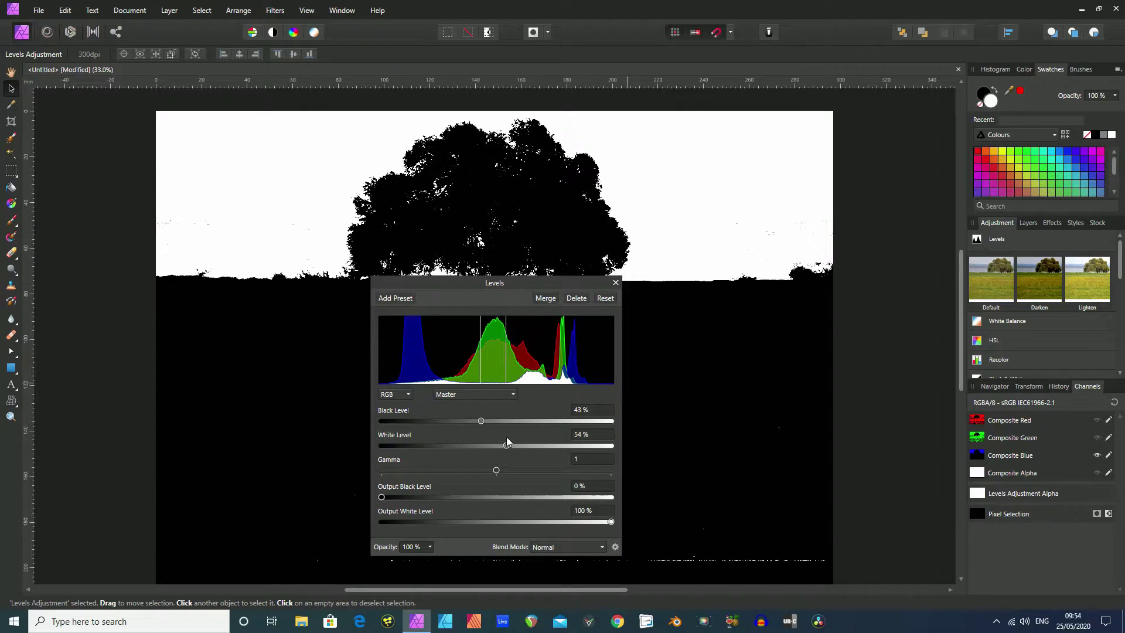
{"action": "left_click_drag", "start_coordinate": [538, 284], "coordinate": [688, 186]}
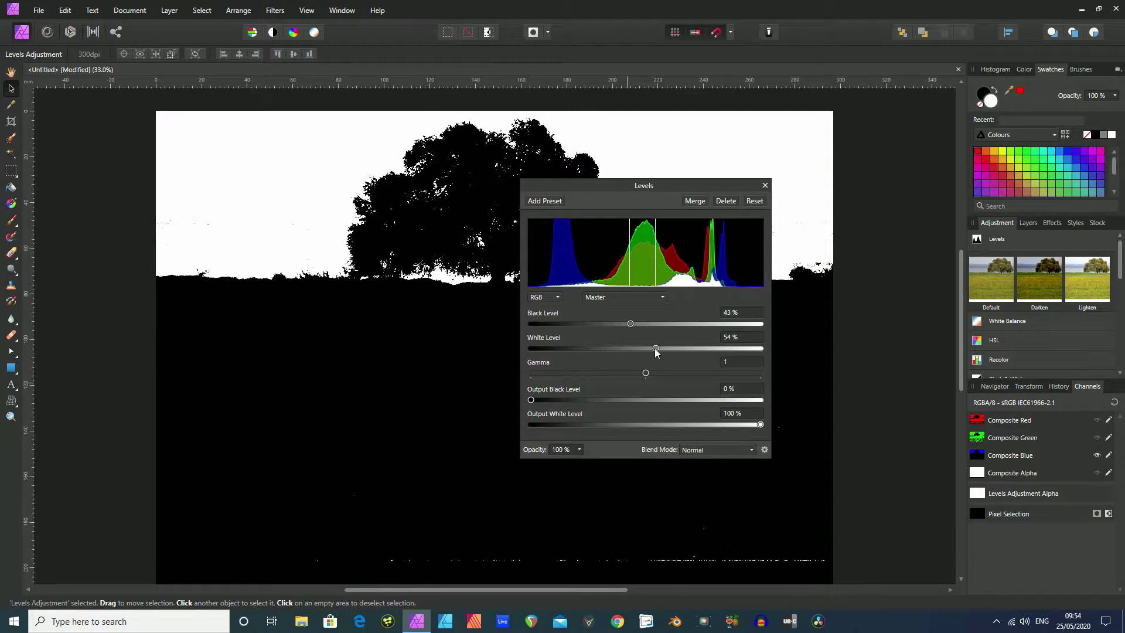
{"action": "mouse_move", "coordinate": [656, 348]}
{"action": "left_mouse_down"}
{"action": "mouse_move", "coordinate": [627, 323]}
{"action": "mouse_move", "coordinate": [613, 327]}
{"action": "mouse_move", "coordinate": [671, 347]}
{"action": "mouse_move", "coordinate": [660, 348]}
{"action": "left_mouse_up"}
{"action": "left_click_drag", "start_coordinate": [589, 189], "coordinate": [557, 321]}
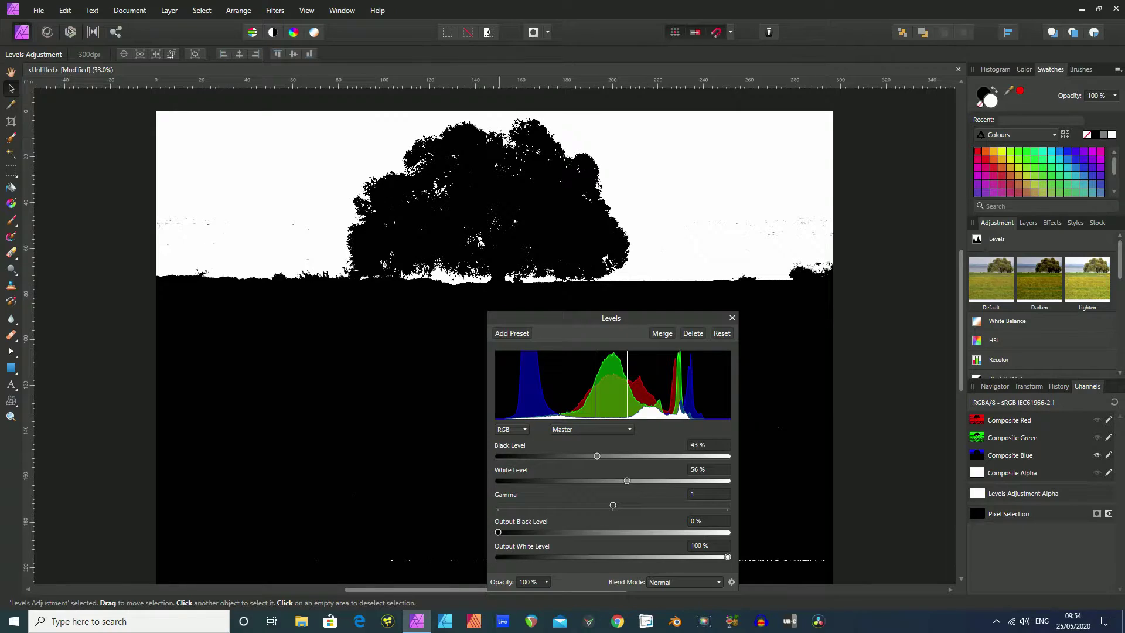
{"action": "left_click_drag", "start_coordinate": [680, 314], "coordinate": [636, 335]}
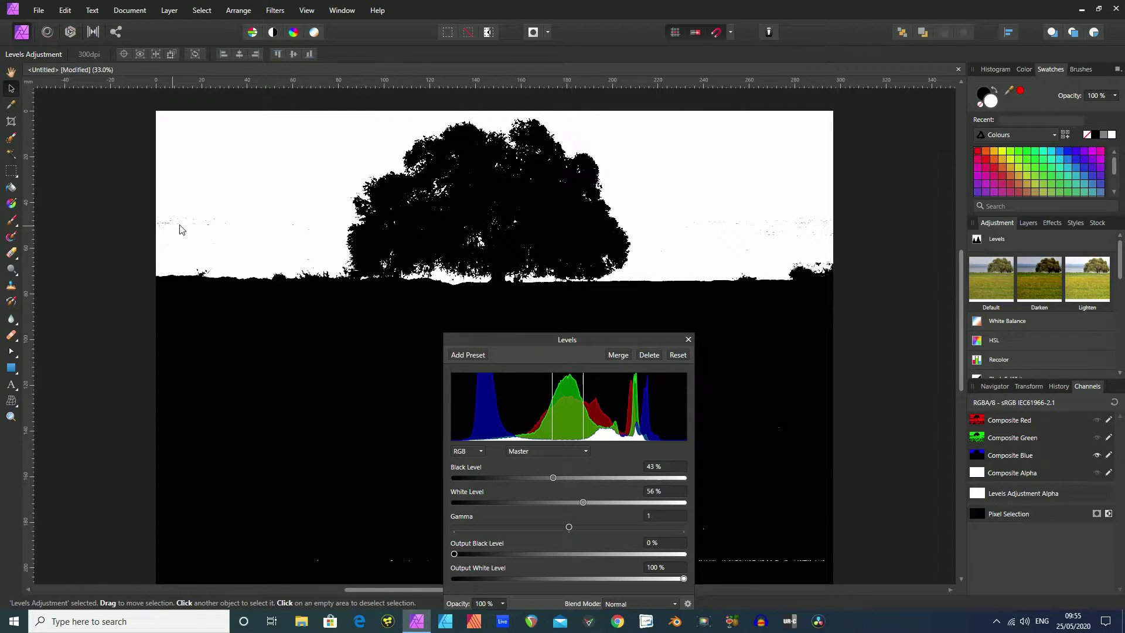
{"action": "left_click_drag", "start_coordinate": [514, 342], "coordinate": [497, 314]}
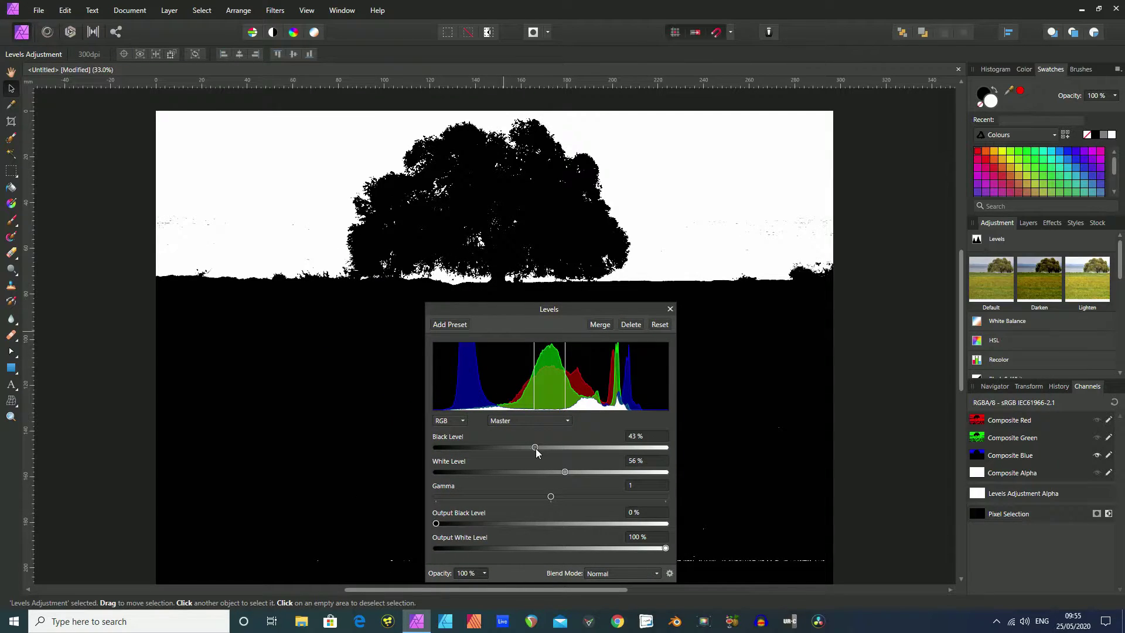
{"action": "left_click_drag", "start_coordinate": [574, 315], "coordinate": [481, 215]}
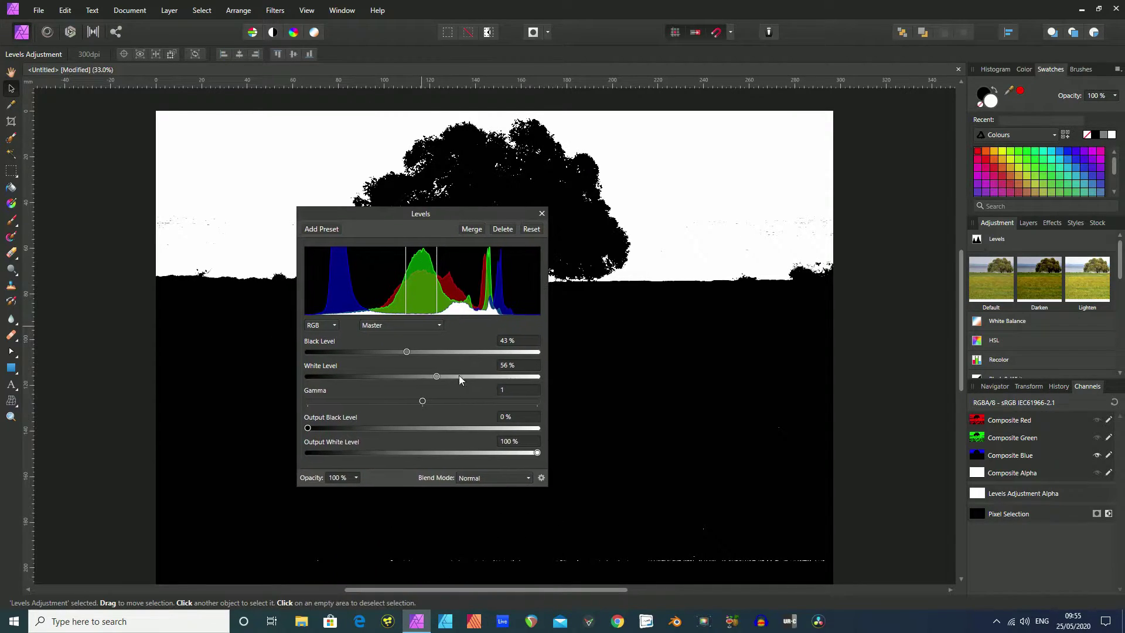
{"action": "left_click", "coordinate": [541, 215]}
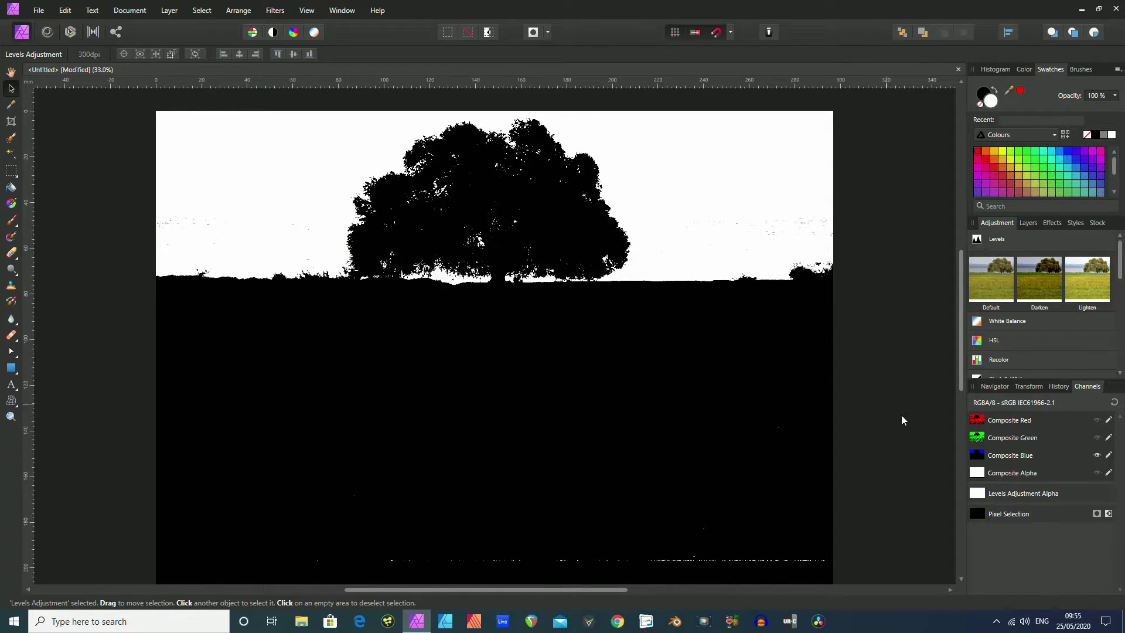
- Load the Composite Blue channel as a pixel selection and mask the tree photo layer with it, clearing the selection
{"action": "right_click", "coordinate": [1007, 460]}
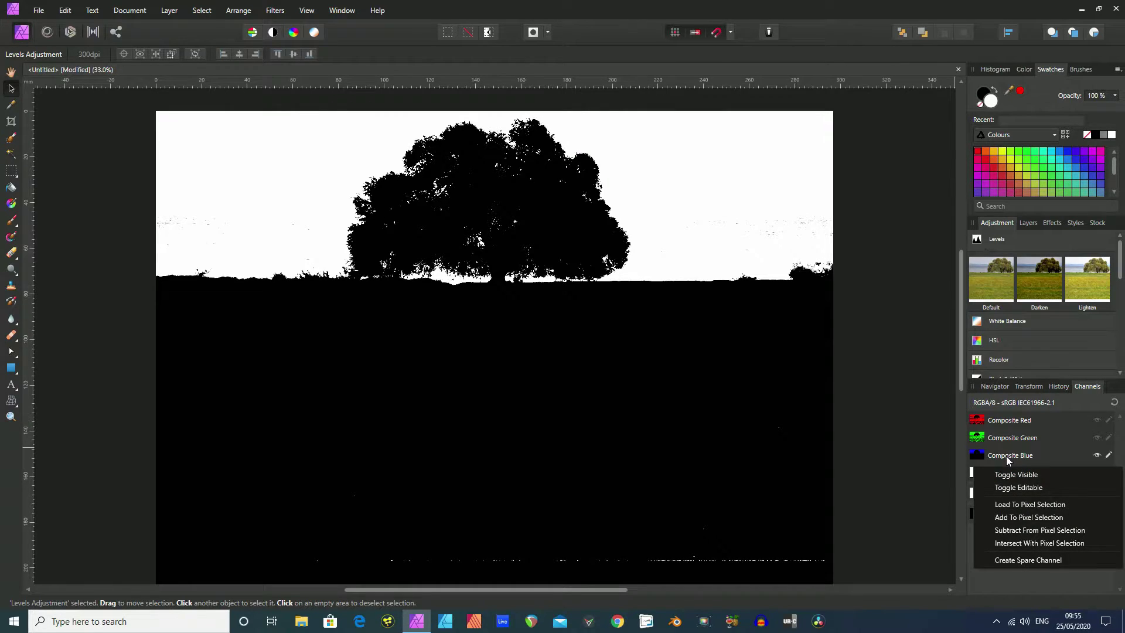
{"action": "left_click", "coordinate": [1015, 505]}
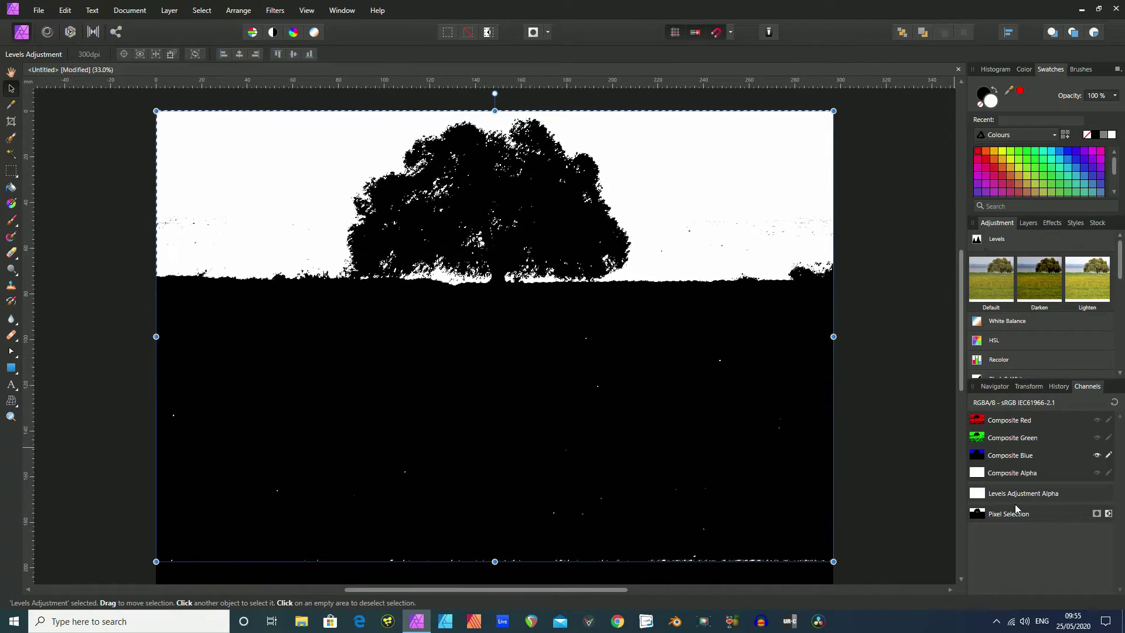
{"action": "left_click", "coordinate": [1029, 223]}
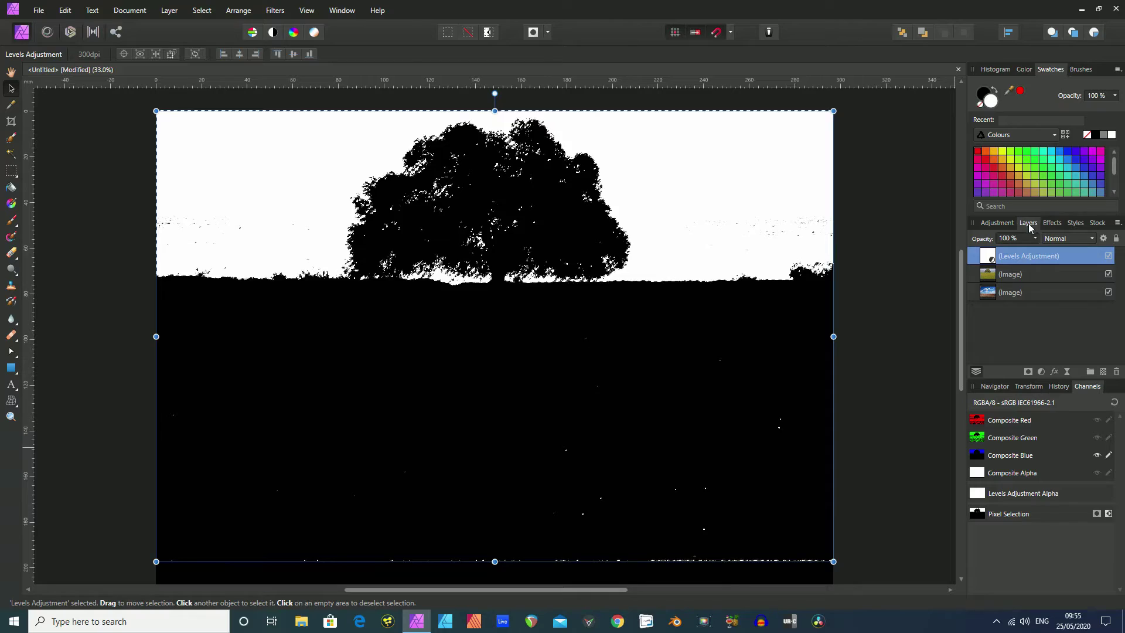
{"action": "left_click", "coordinate": [988, 278]}
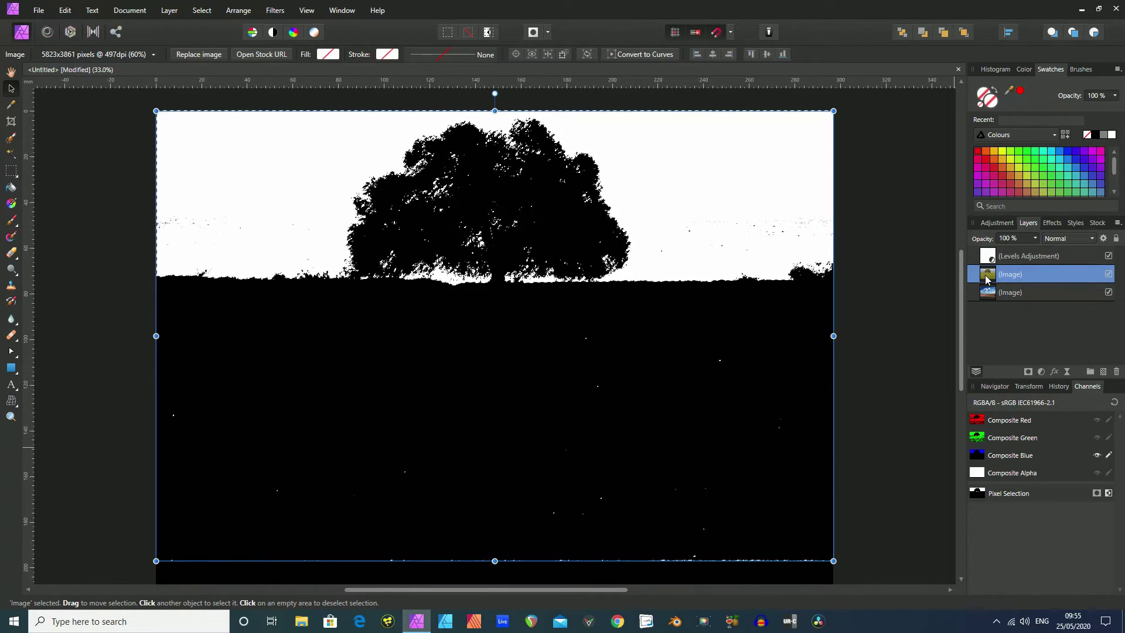
{"action": "left_click", "coordinate": [1029, 372]}
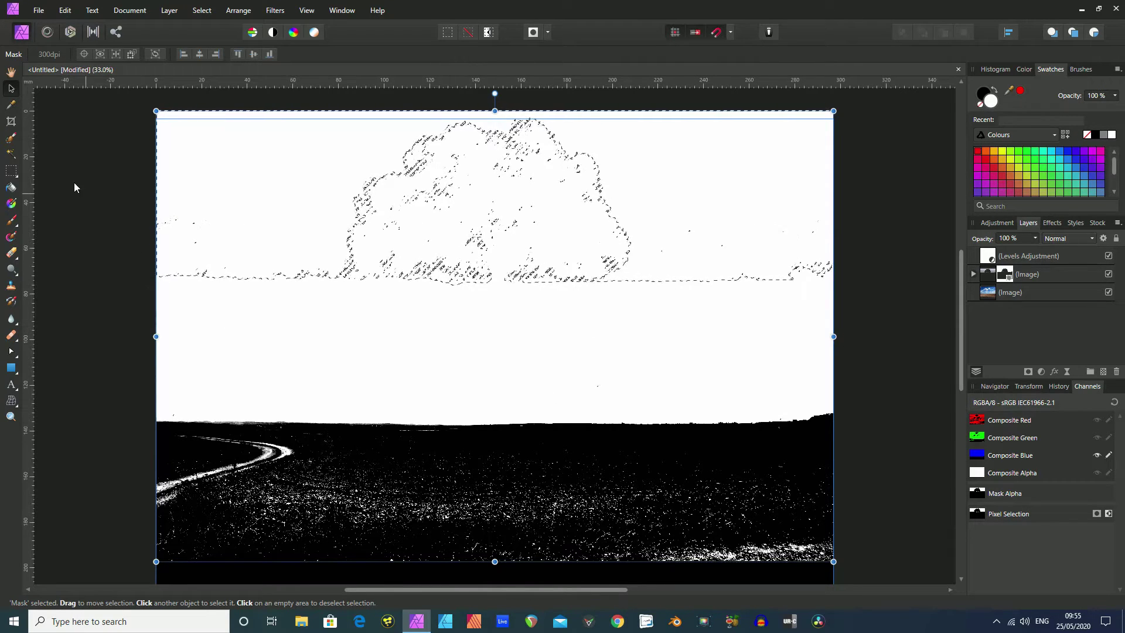
{"action": "left_click", "coordinate": [14, 172]}
{"action": "left_click", "coordinate": [69, 192]}
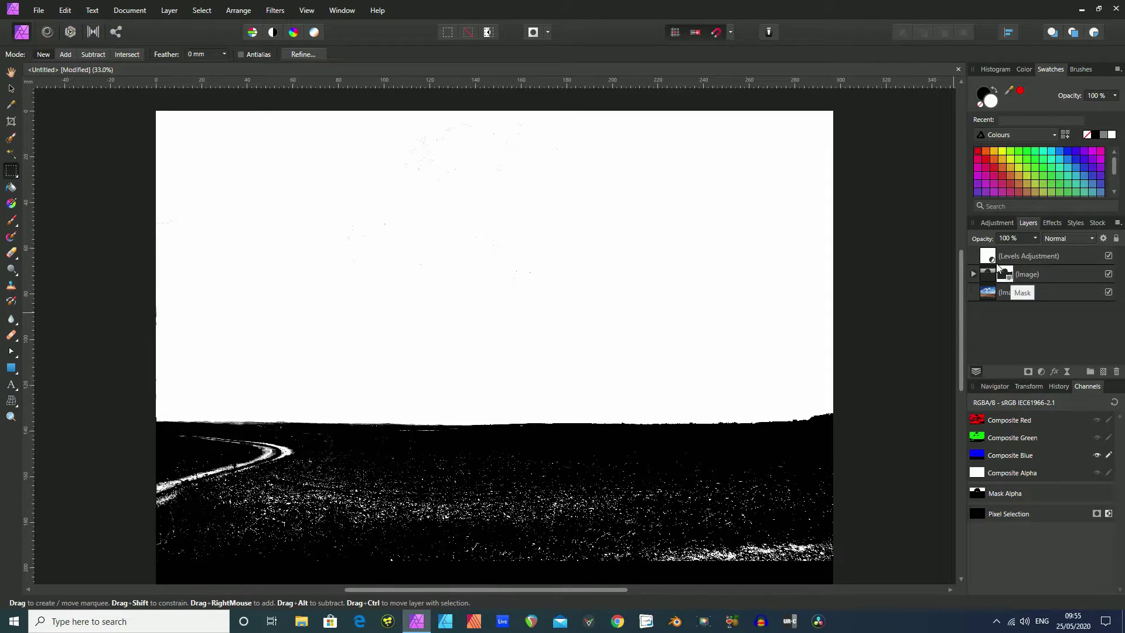
- Hide the Levels adjustment and make the Composite Red, Green and Alpha channels visible again
{"action": "left_click", "coordinate": [1108, 256]}
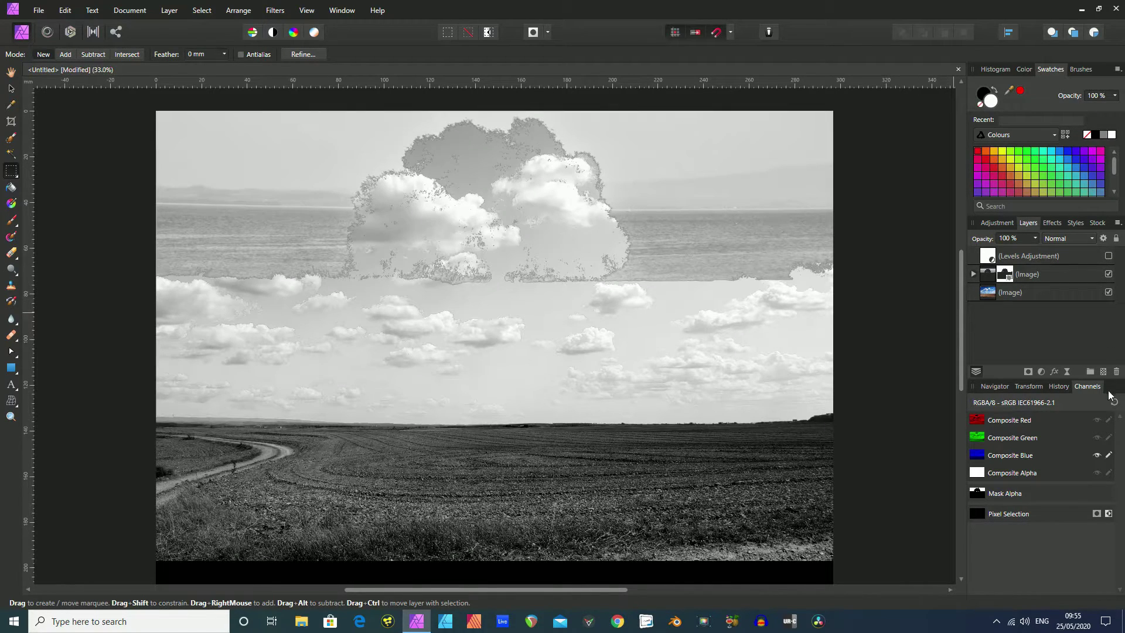
{"action": "left_click", "coordinate": [1097, 421]}
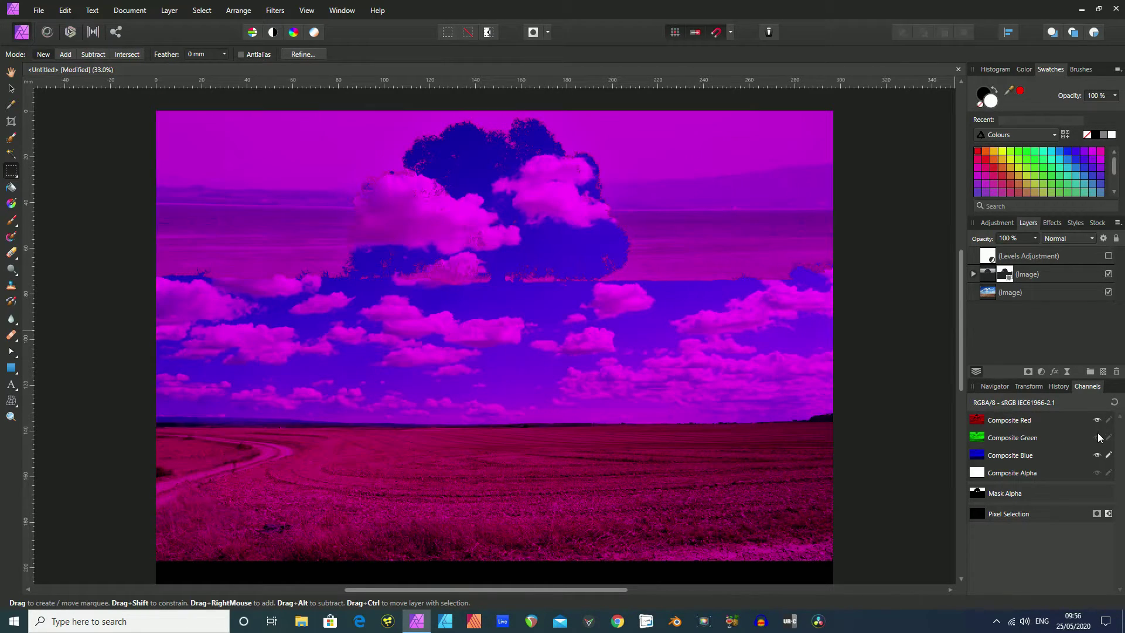
{"action": "left_click", "coordinate": [1098, 438]}
{"action": "left_click", "coordinate": [1097, 474]}
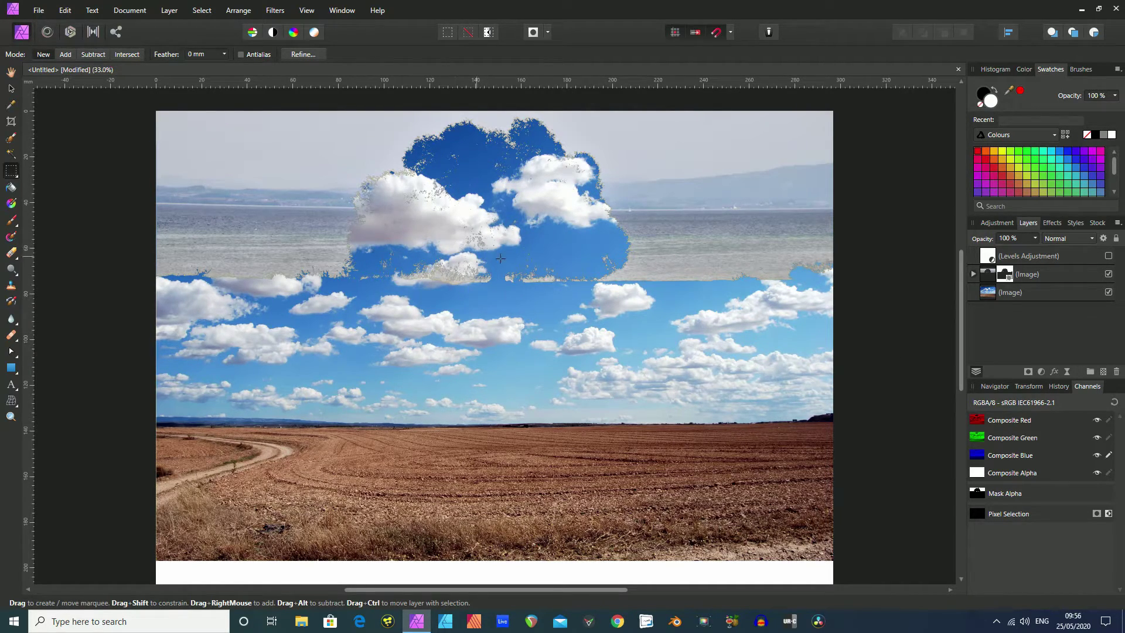
- Invert the tree photo layer's mask and hide the sky photo to inspect the cut-out
{"action": "left_click", "coordinate": [1008, 279]}
{"action": "left_click", "coordinate": [164, 10]}
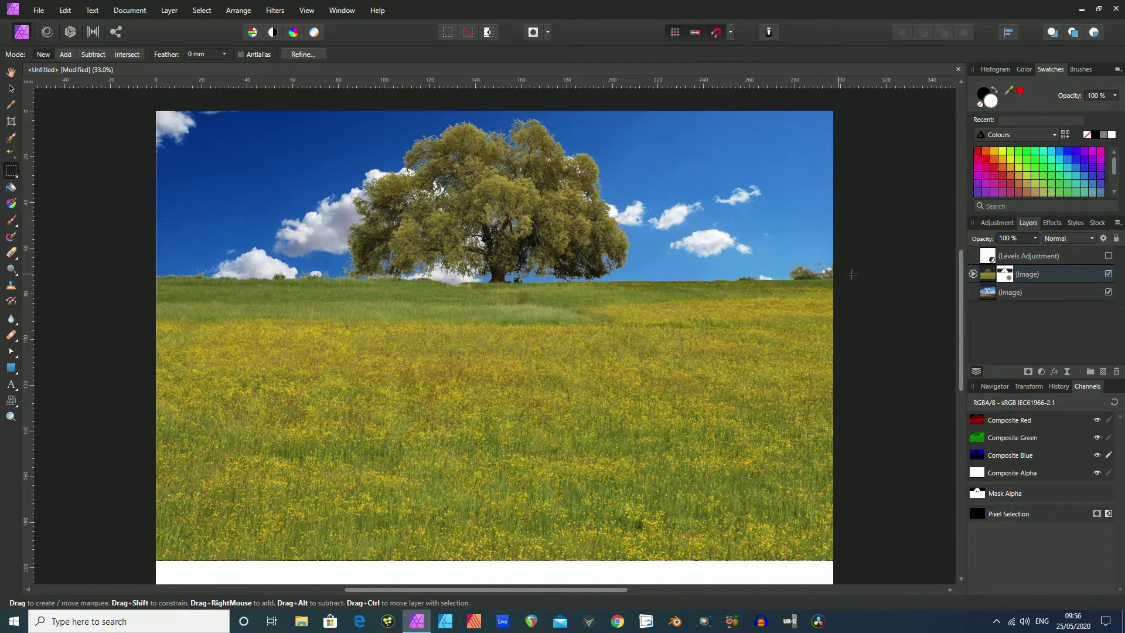
{"action": "left_click", "coordinate": [1109, 293]}
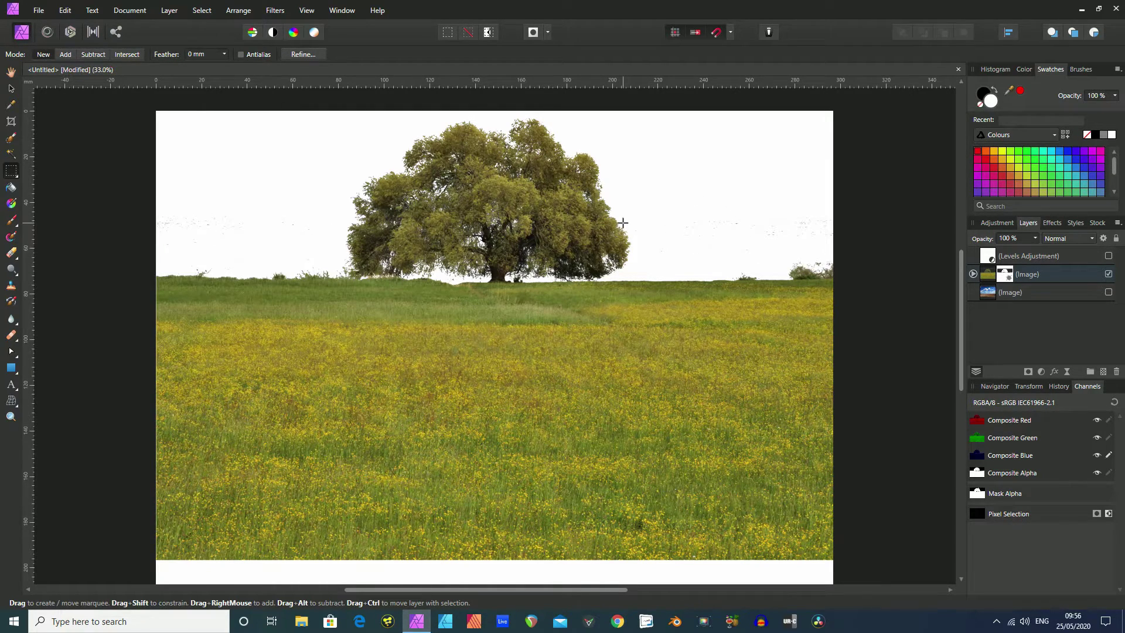
- Edit the tree photo's mask, painting black over the white specks in the sky area with a 160 px brush
{"action": "right_click", "coordinate": [1007, 277]}
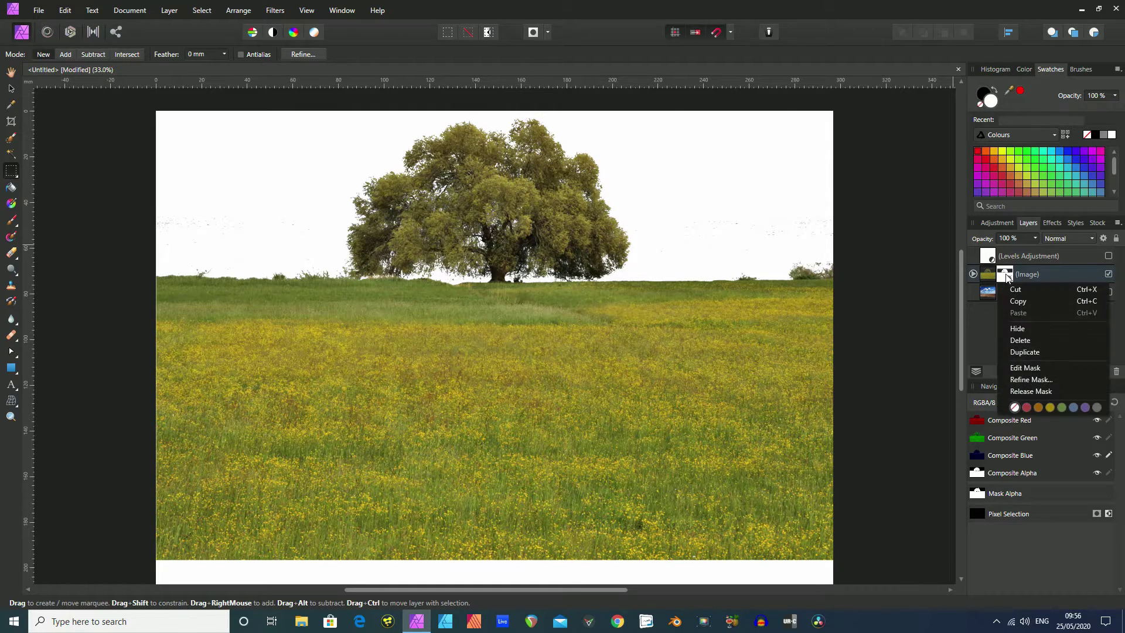
{"action": "left_click", "coordinate": [1030, 367]}
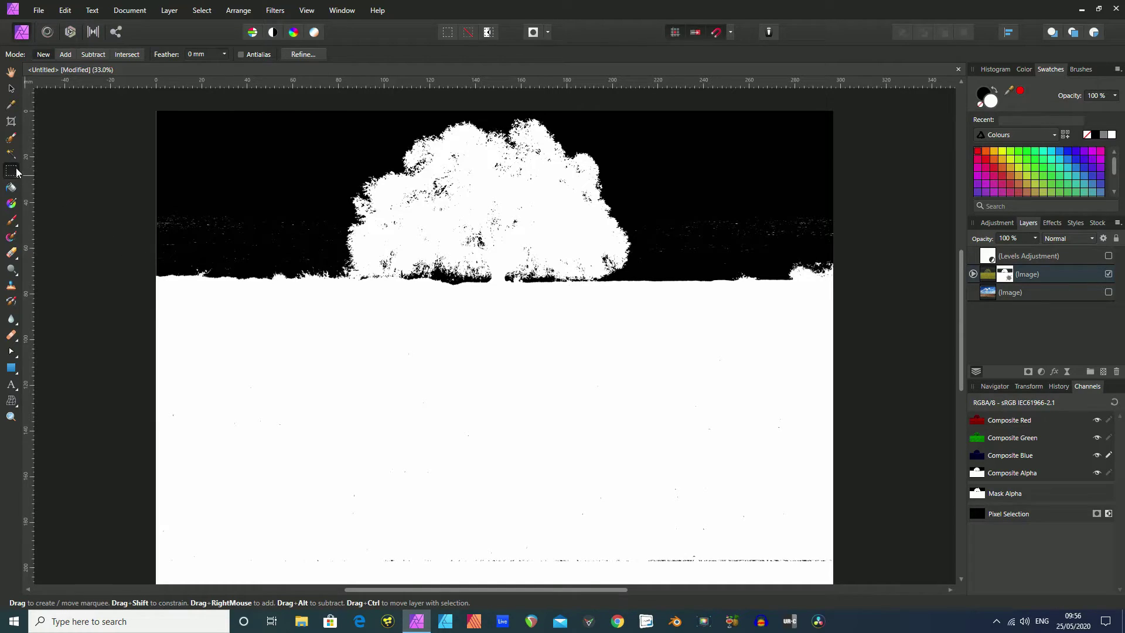
{"action": "left_click", "coordinate": [12, 224]}
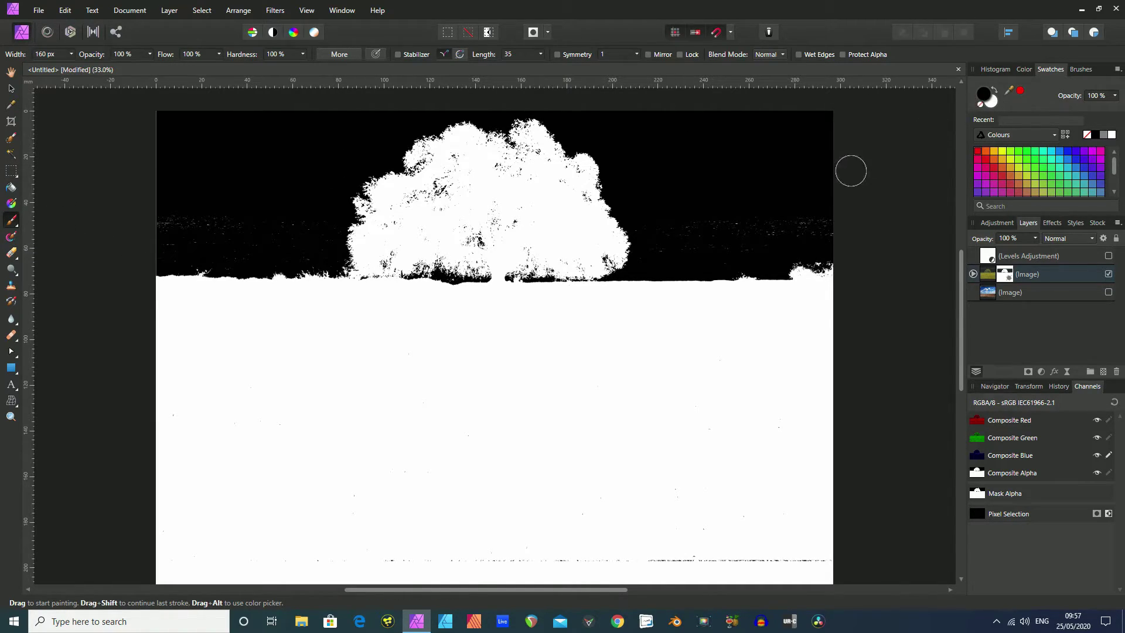
{"action": "mouse_move", "coordinate": [804, 206]}
{"action": "left_mouse_down"}
{"action": "mouse_move", "coordinate": [833, 228]}
{"action": "mouse_move", "coordinate": [770, 235]}
{"action": "mouse_move", "coordinate": [784, 217]}
{"action": "mouse_move", "coordinate": [747, 211]}
{"action": "mouse_move", "coordinate": [745, 226]}
{"action": "mouse_move", "coordinate": [729, 227]}
{"action": "mouse_move", "coordinate": [678, 218]}
{"action": "mouse_move", "coordinate": [664, 244]}
{"action": "mouse_move", "coordinate": [646, 229]}
{"action": "mouse_move", "coordinate": [648, 257]}
{"action": "mouse_move", "coordinate": [716, 231]}
{"action": "mouse_move", "coordinate": [763, 251]}
{"action": "mouse_move", "coordinate": [819, 230]}
{"action": "left_mouse_up"}
{"action": "mouse_move", "coordinate": [279, 224]}
{"action": "left_mouse_down"}
{"action": "mouse_move", "coordinate": [199, 211]}
{"action": "mouse_move", "coordinate": [156, 227]}
{"action": "mouse_move", "coordinate": [159, 246]}
{"action": "mouse_move", "coordinate": [183, 256]}
{"action": "mouse_move", "coordinate": [170, 257]}
{"action": "mouse_move", "coordinate": [259, 235]}
{"action": "mouse_move", "coordinate": [311, 253]}
{"action": "left_mouse_up"}
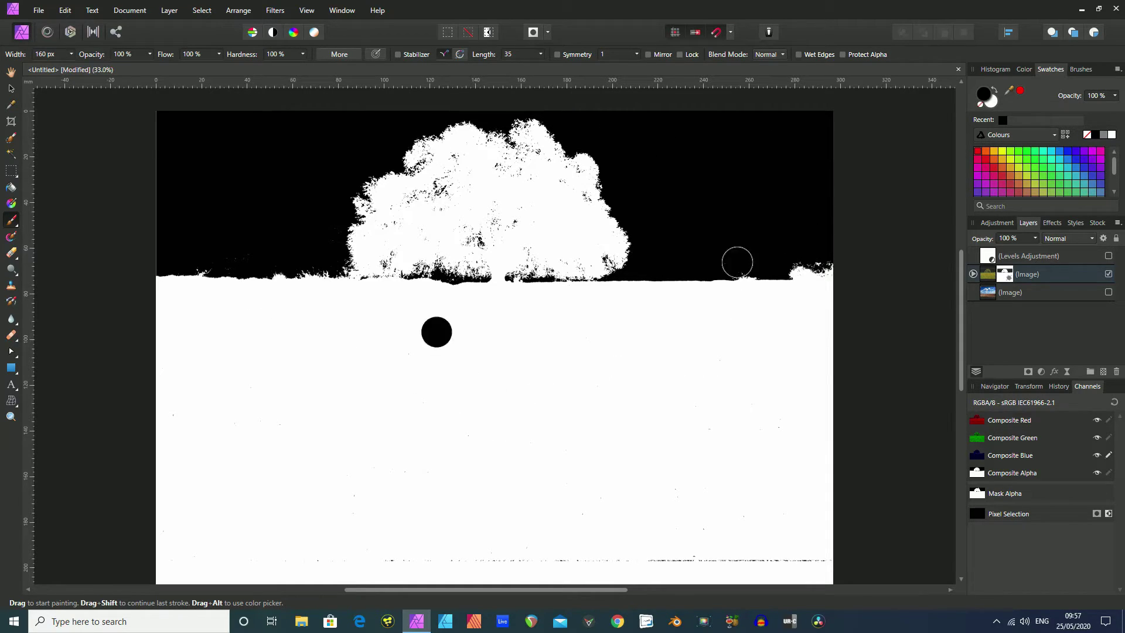
- Swap to white and paint over the black specks in the meadow area of the mask, including its lower edge
{"action": "left_click", "coordinate": [994, 104]}
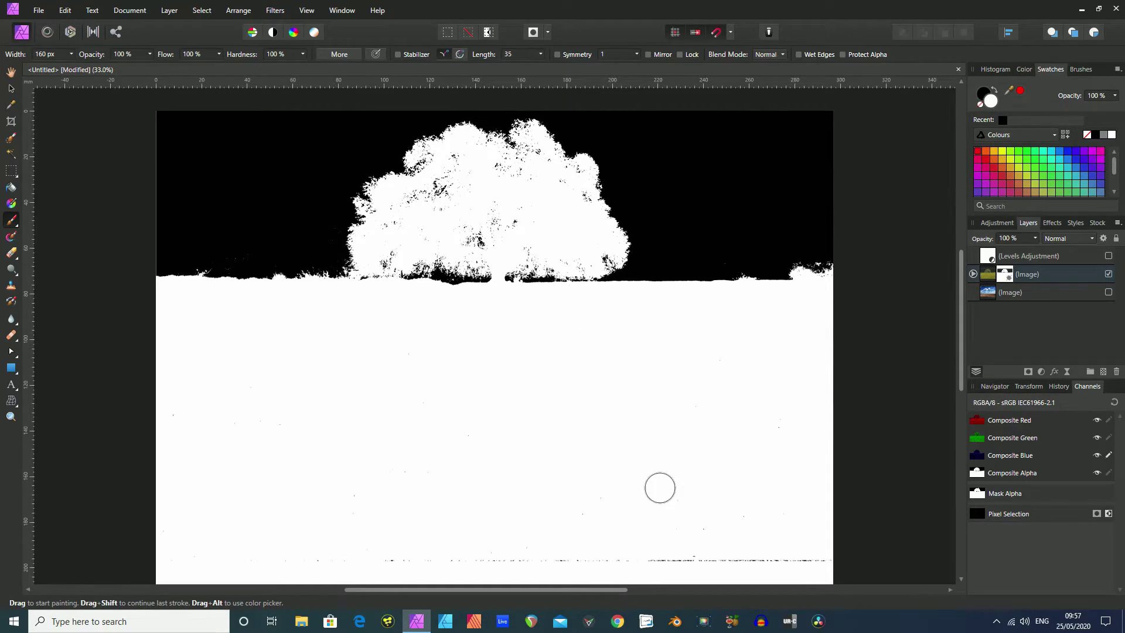
{"action": "mouse_move", "coordinate": [653, 553]}
{"action": "left_mouse_down"}
{"action": "mouse_move", "coordinate": [750, 567]}
{"action": "mouse_move", "coordinate": [826, 561]}
{"action": "mouse_move", "coordinate": [412, 579]}
{"action": "mouse_move", "coordinate": [688, 549]}
{"action": "mouse_move", "coordinate": [438, 553]}
{"action": "mouse_move", "coordinate": [157, 575]}
{"action": "mouse_move", "coordinate": [186, 538]}
{"action": "mouse_move", "coordinate": [219, 376]}
{"action": "mouse_move", "coordinate": [354, 447]}
{"action": "mouse_move", "coordinate": [467, 439]}
{"action": "mouse_move", "coordinate": [416, 476]}
{"action": "mouse_move", "coordinate": [687, 427]}
{"action": "mouse_move", "coordinate": [677, 350]}
{"action": "mouse_move", "coordinate": [734, 345]}
{"action": "mouse_move", "coordinate": [788, 456]}
{"action": "mouse_move", "coordinate": [842, 404]}
{"action": "left_mouse_up"}
{"action": "scroll", "coordinate": [866, 407], "scroll_direction": "down", "scroll_amount": 1}
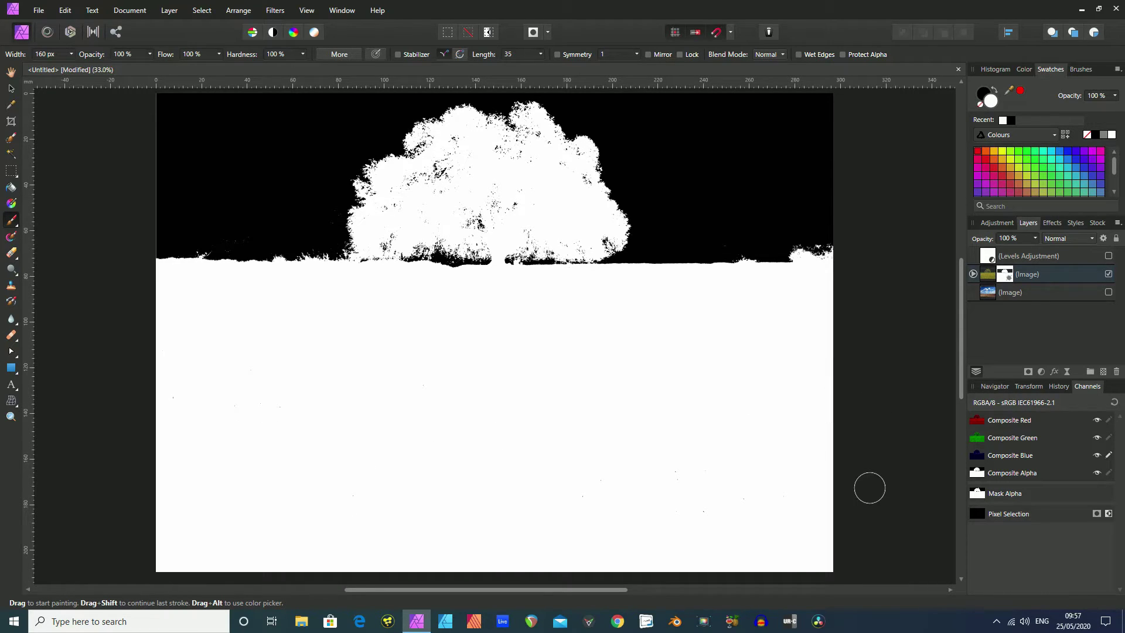
{"action": "scroll", "coordinate": [876, 463], "scroll_direction": "up", "scroll_amount": 2}
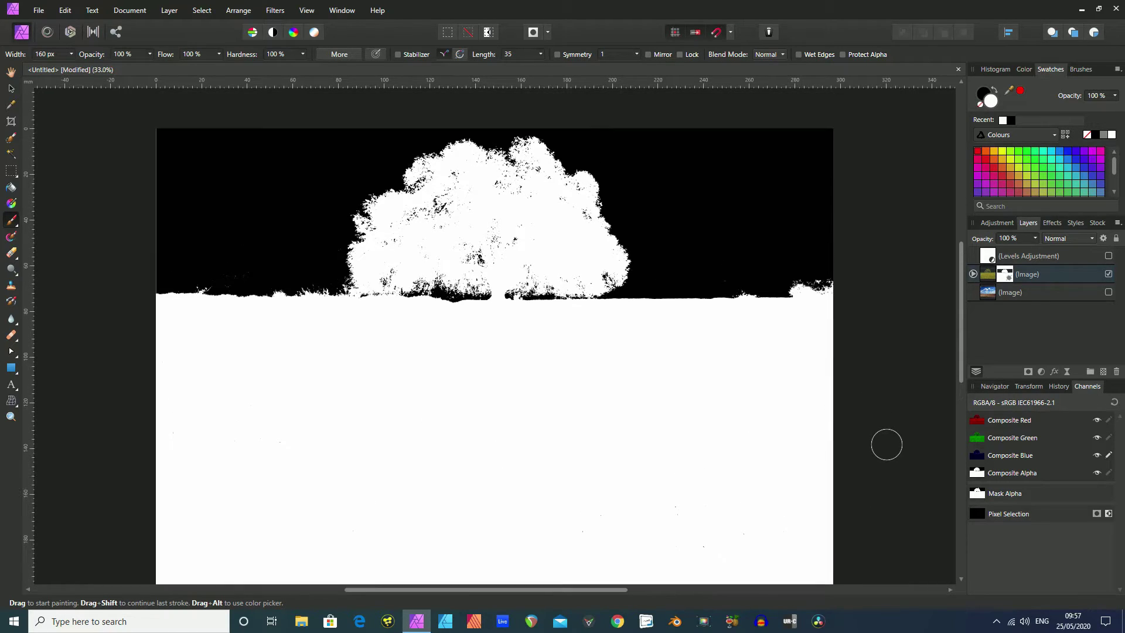
- Show the sky photo again and leave mask editing to view the tree composited over it
{"action": "left_click", "coordinate": [1109, 292]}
{"action": "scroll", "coordinate": [838, 302], "scroll_direction": "down", "scroll_amount": 1}
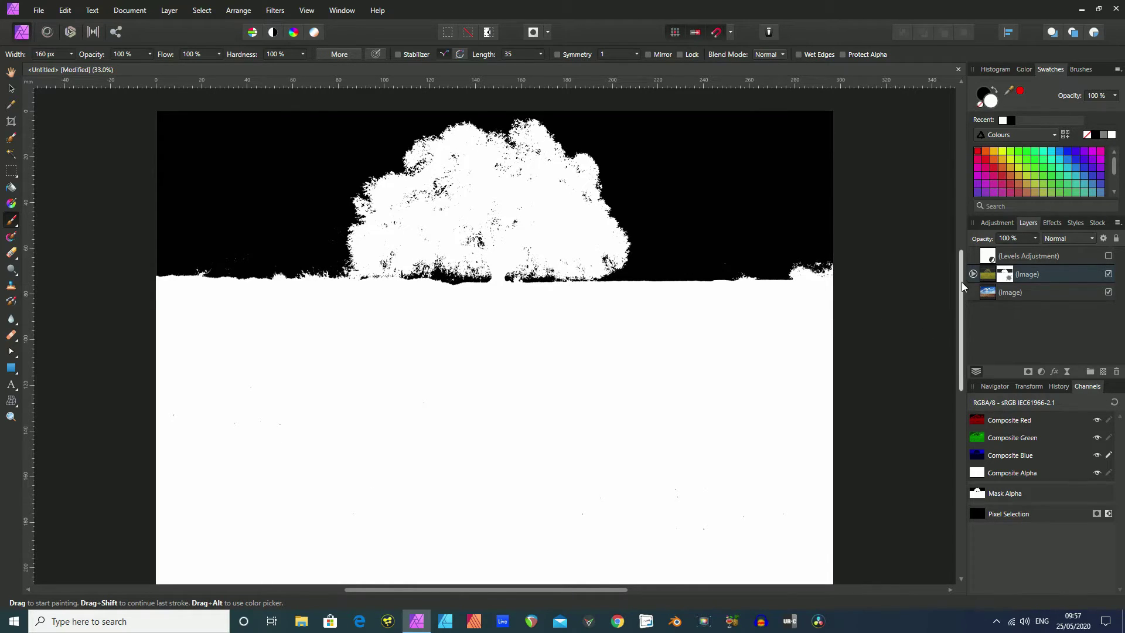
{"action": "right_click", "coordinate": [1006, 274]}
{"action": "left_click", "coordinate": [1007, 276]}
{"action": "left_click", "coordinate": [985, 280]}
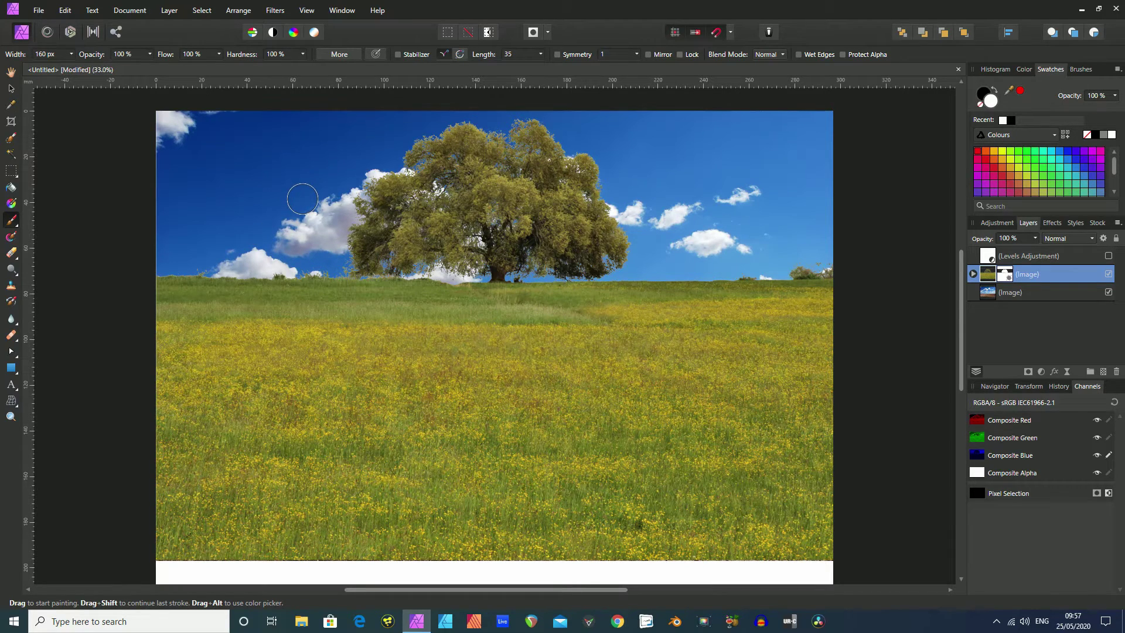
- Move the sky photo up about 60 mm behind the masked tree, comparing it with the tree layer hidden and shown
{"action": "left_click", "coordinate": [994, 293]}
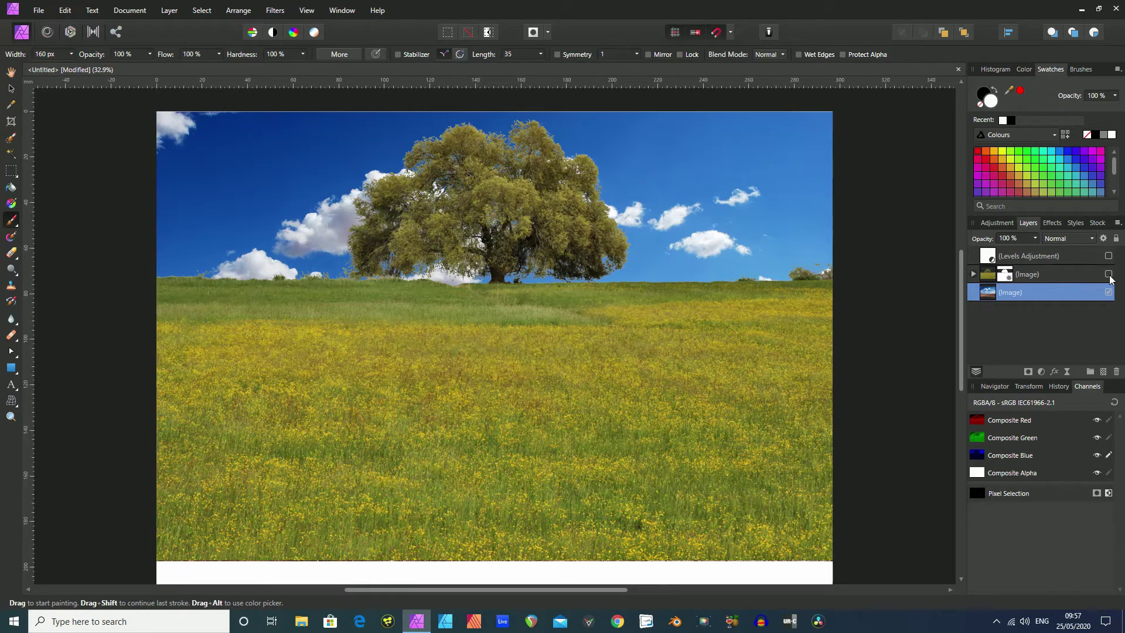
{"action": "left_click", "coordinate": [1109, 274]}
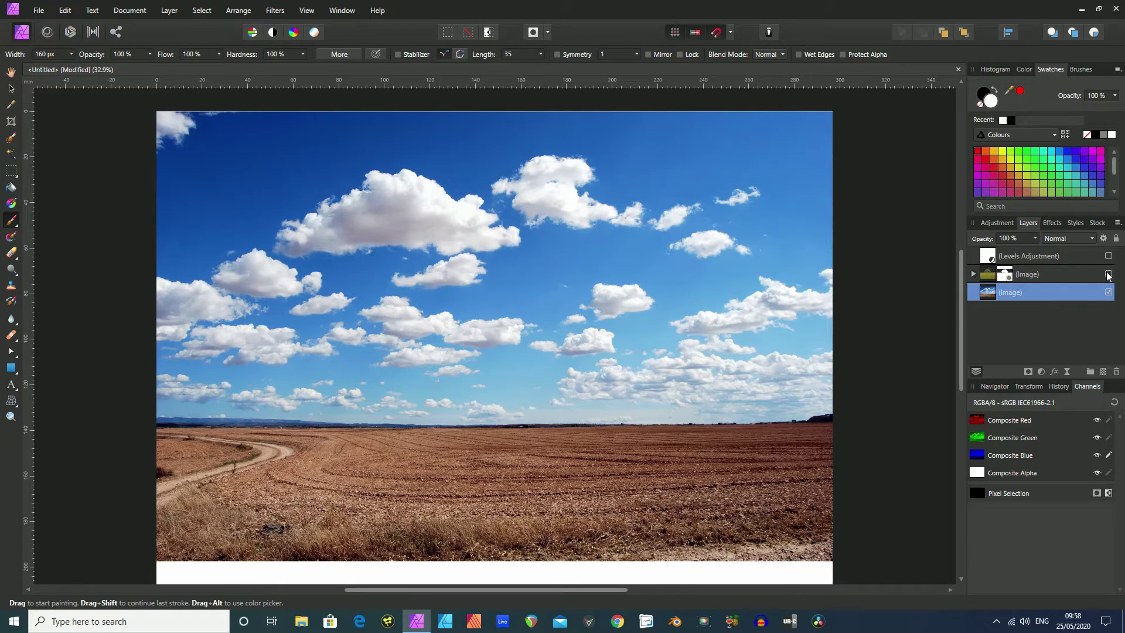
{"action": "left_click", "coordinate": [1109, 275]}
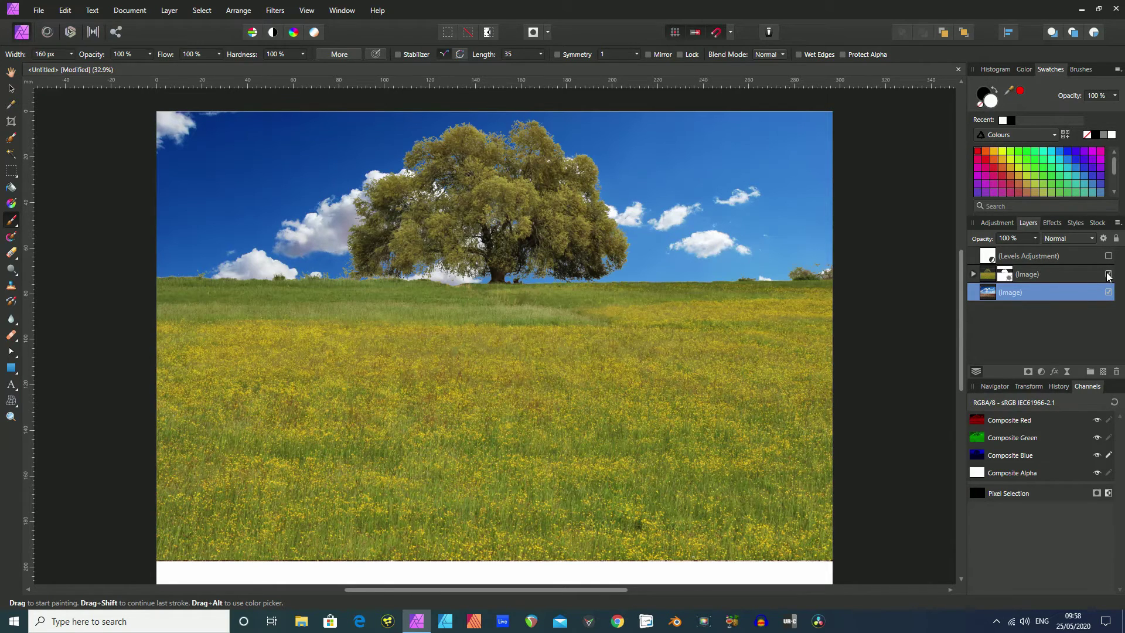
{"action": "left_click", "coordinate": [10, 89]}
{"action": "left_click_drag", "start_coordinate": [495, 510], "coordinate": [495, 374]}
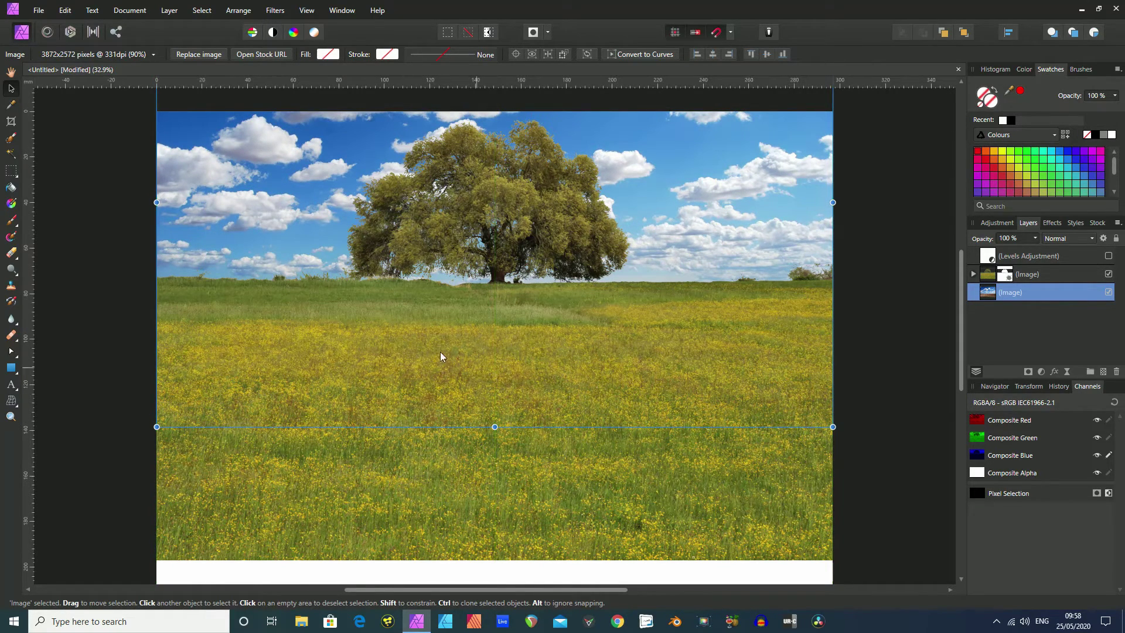
{"action": "left_click", "coordinate": [66, 143]}
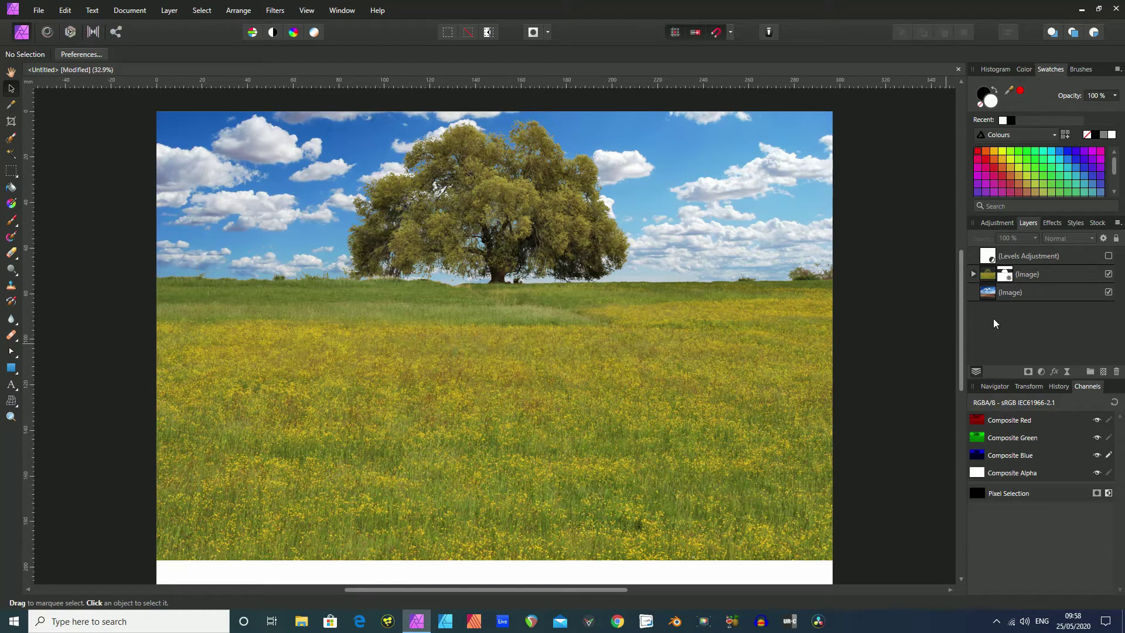
- Delete the Levels adjustment layer and bring up the list of available adjustments
{"action": "left_click", "coordinate": [991, 258]}
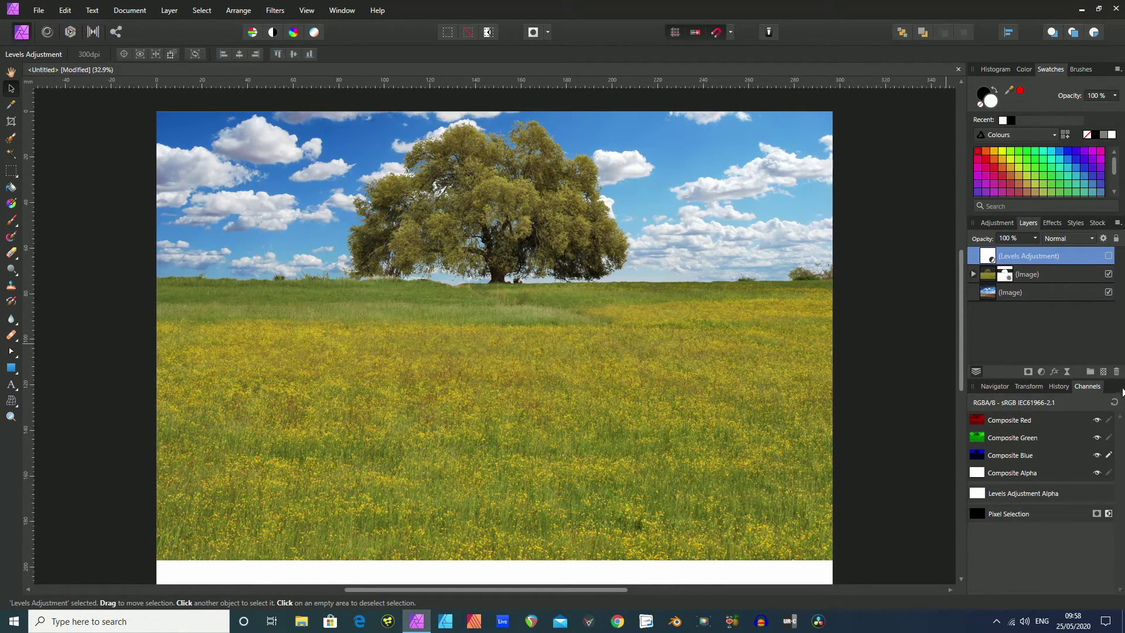
{"action": "left_click", "coordinate": [1117, 372]}
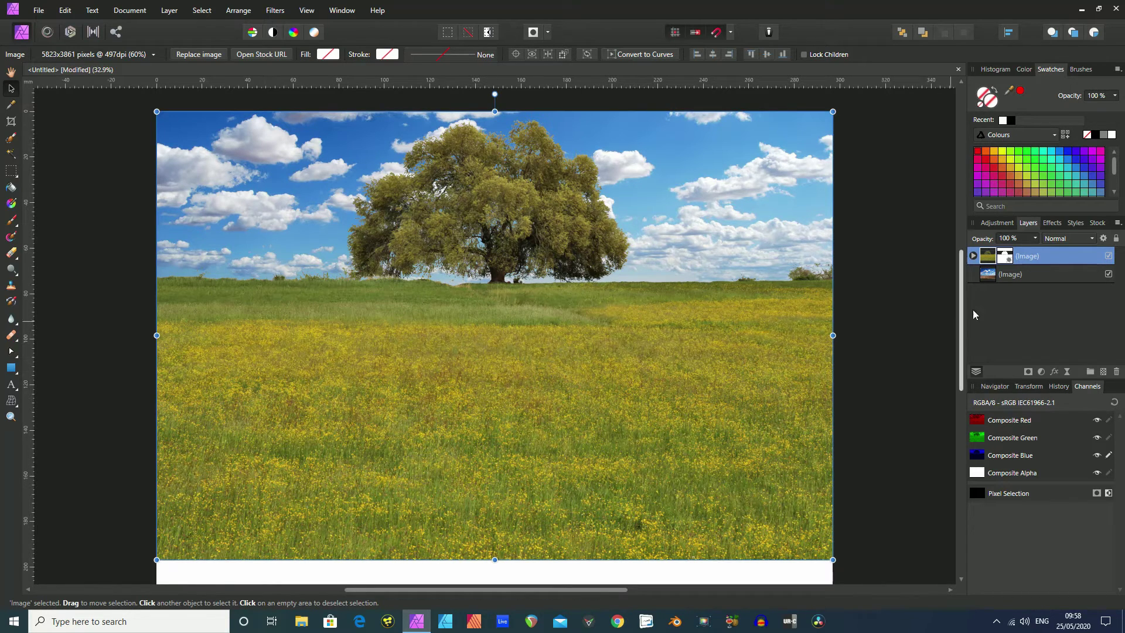
{"action": "left_click", "coordinate": [998, 223]}
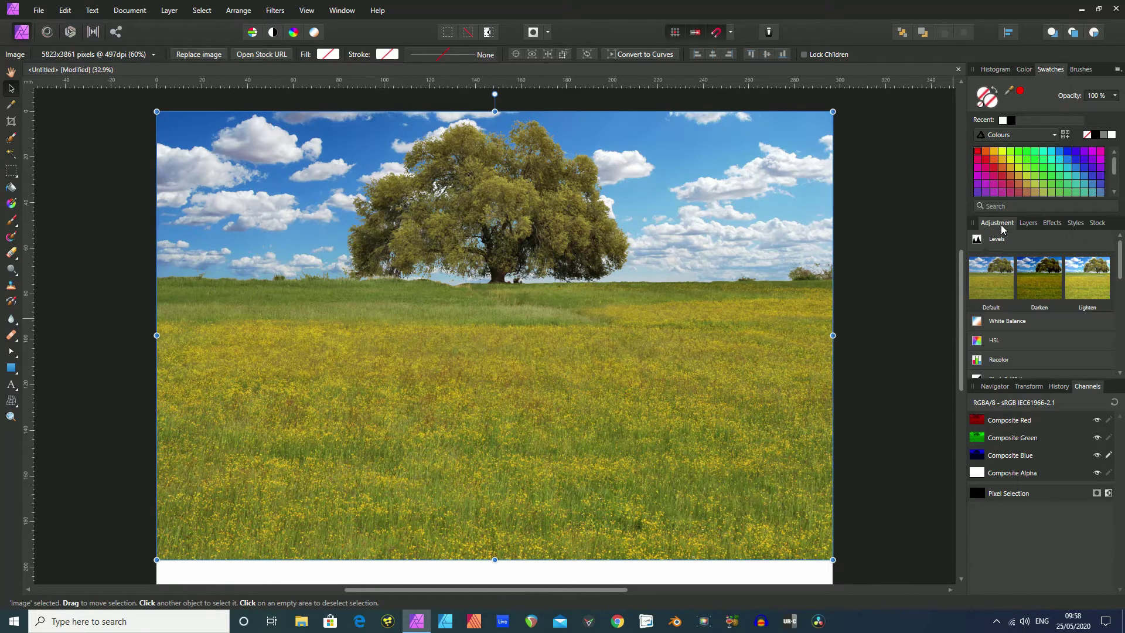
- Add an HSL adjustment above the tree and sky layers and move its settings clear of the tree
{"action": "left_click", "coordinate": [981, 345]}
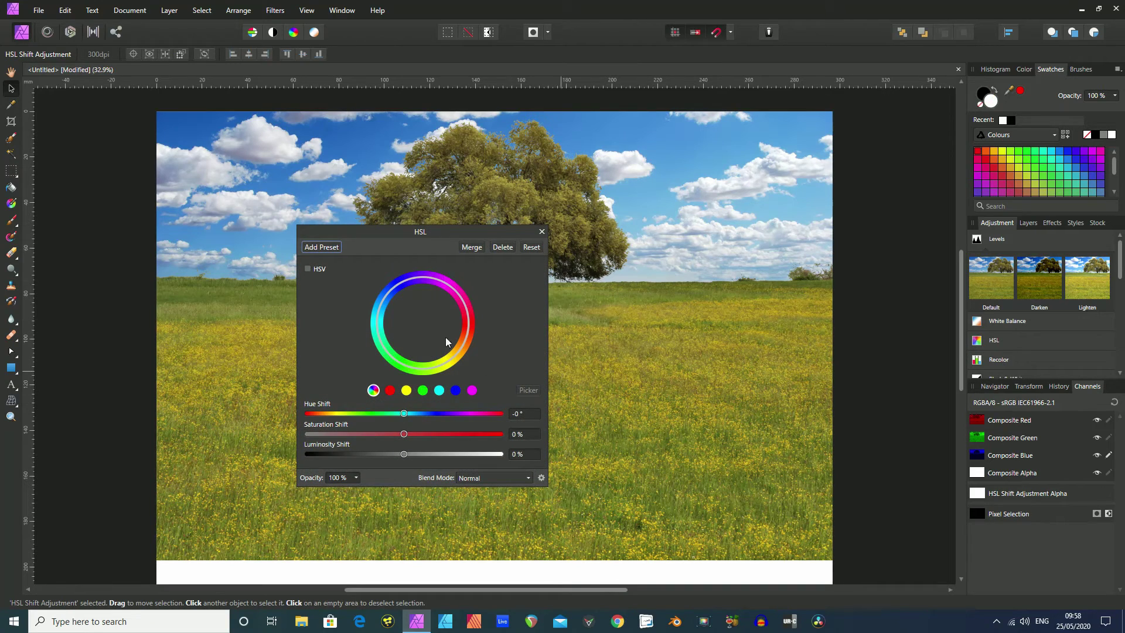
{"action": "left_click_drag", "start_coordinate": [371, 233], "coordinate": [737, 274]}
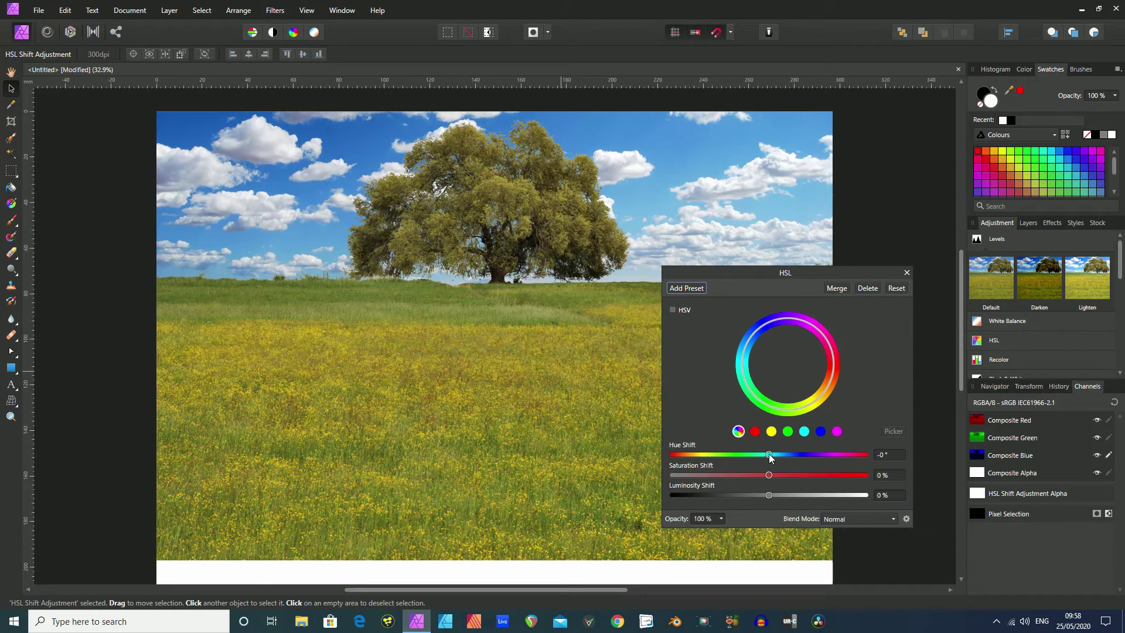
- Try a negative hue shift of about -11.5° on the whole composite, then reset the HSL adjustment and close its settings
{"action": "left_click_drag", "start_coordinate": [770, 458], "coordinate": [771, 458]}
{"action": "left_click_drag", "start_coordinate": [772, 457], "coordinate": [765, 460]}
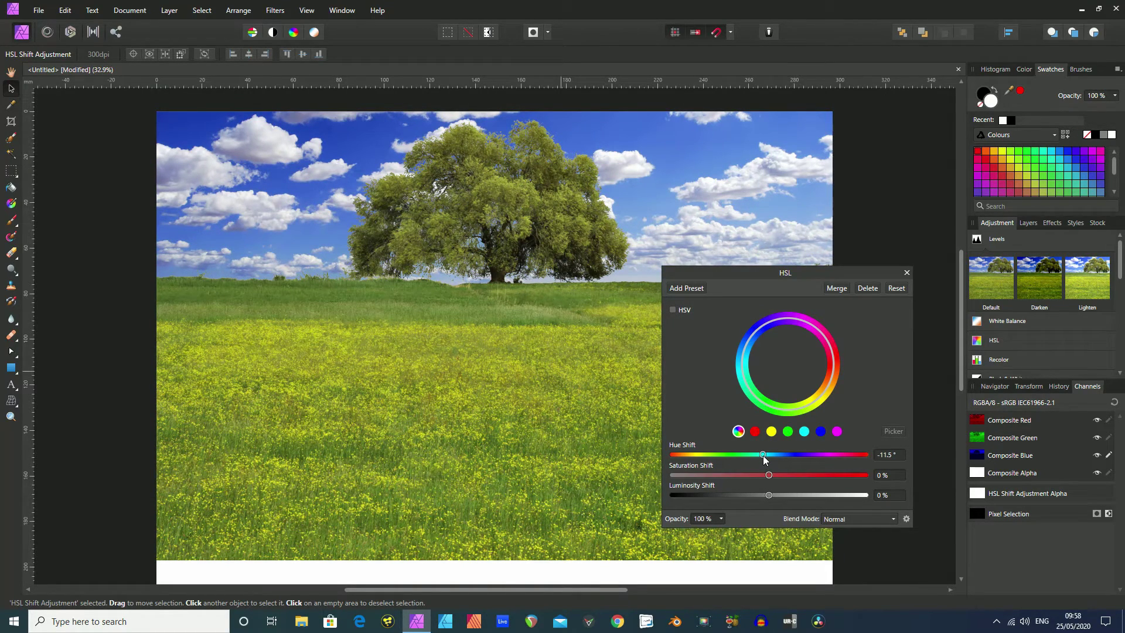
{"action": "mouse_move", "coordinate": [764, 459]}
{"action": "left_mouse_down"}
{"action": "mouse_move", "coordinate": [799, 459]}
{"action": "mouse_move", "coordinate": [768, 461]}
{"action": "left_mouse_up"}
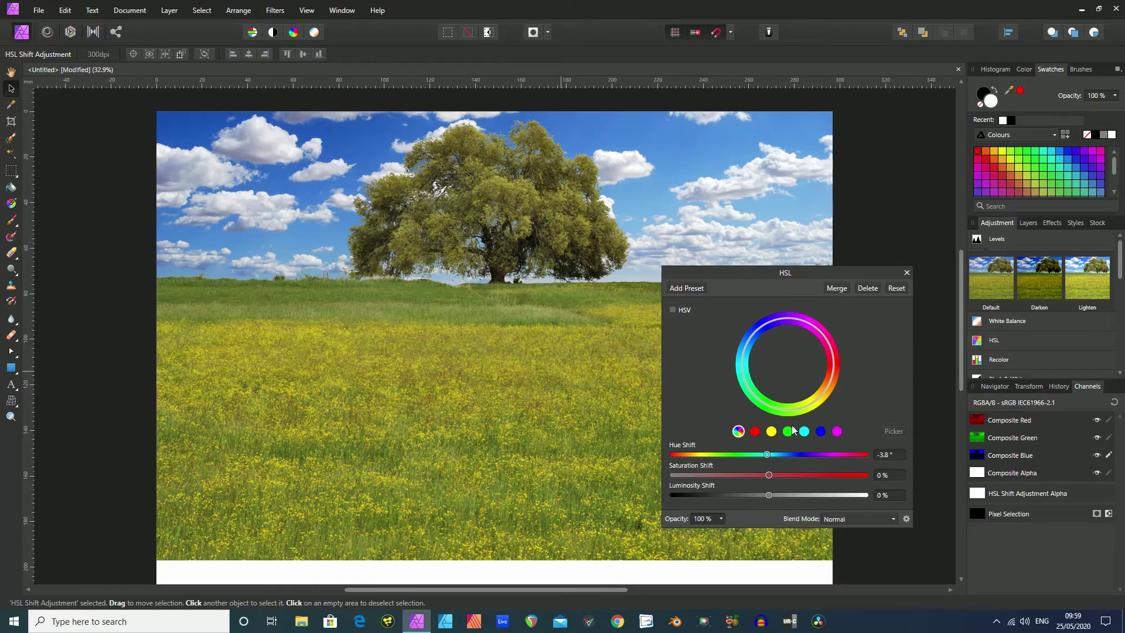
{"action": "left_click", "coordinate": [895, 290]}
{"action": "left_click", "coordinate": [907, 273]}
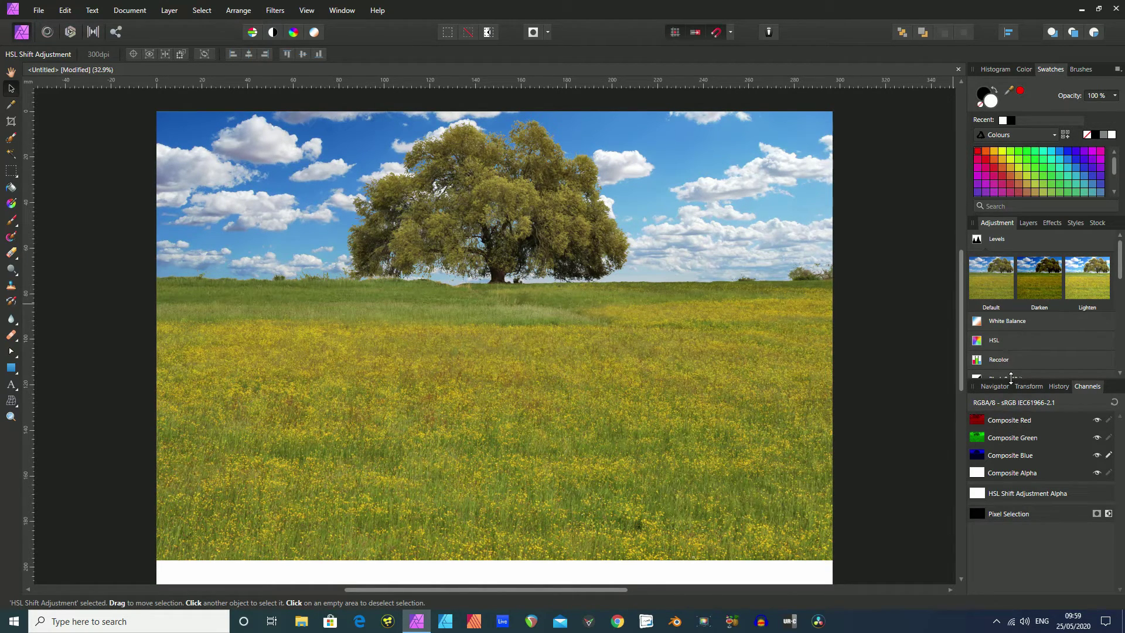
- Nest the HSL adjustment inside the tree layer and shift its hue slightly negative, just short of -12.6°, to make the tree and meadow greener
{"action": "left_click", "coordinate": [1028, 223]}
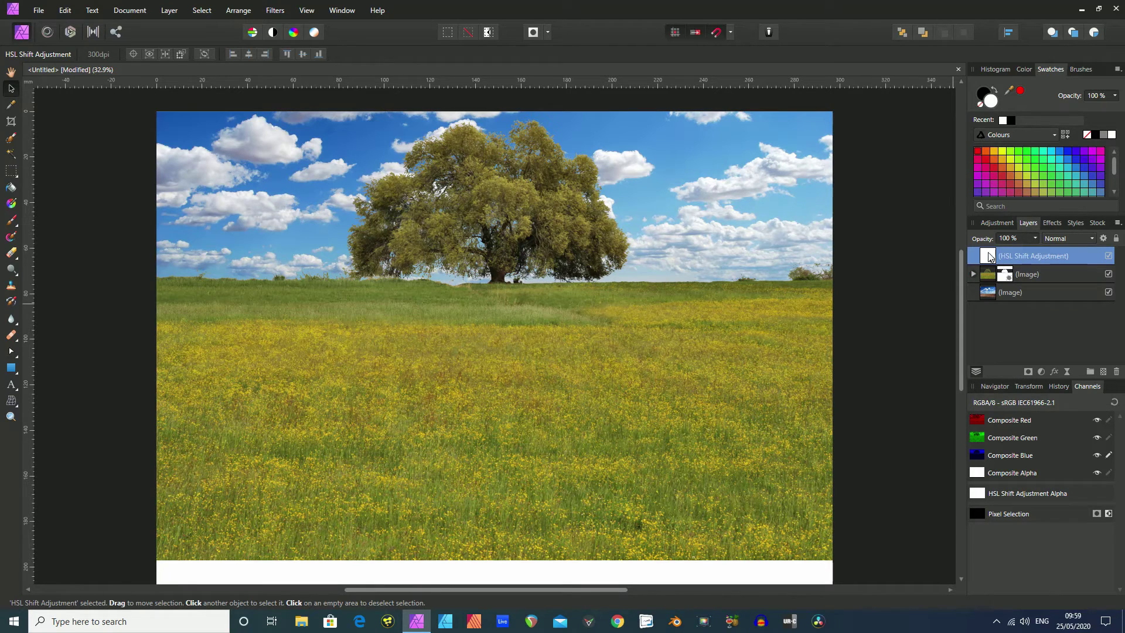
{"action": "left_click_drag", "start_coordinate": [990, 258], "coordinate": [988, 281]}
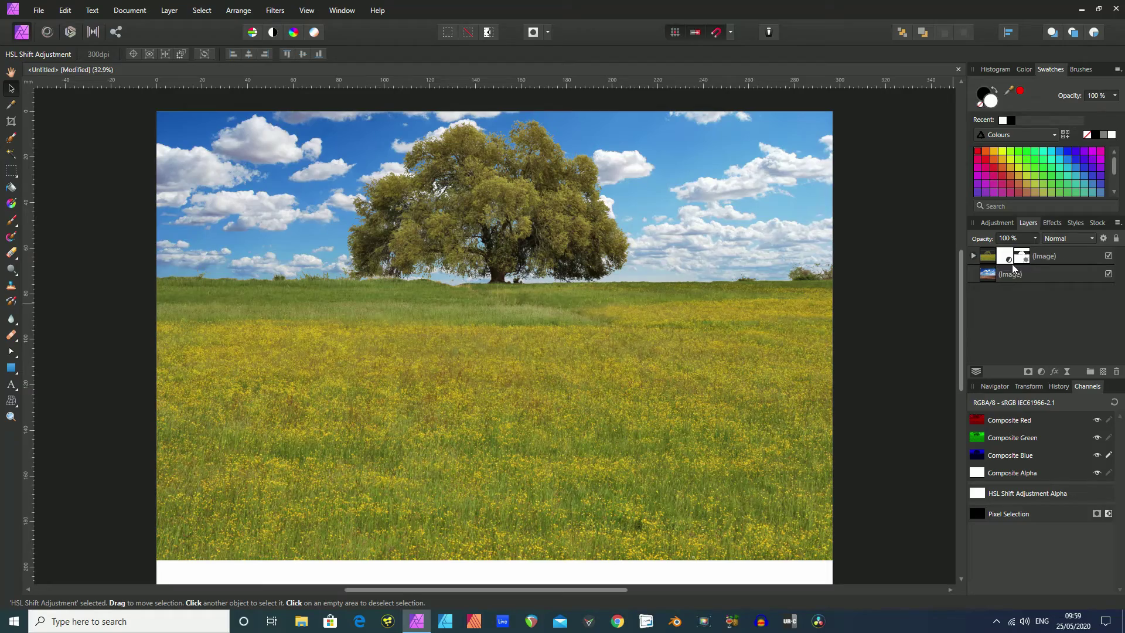
{"action": "double_click", "coordinate": [1005, 256]}
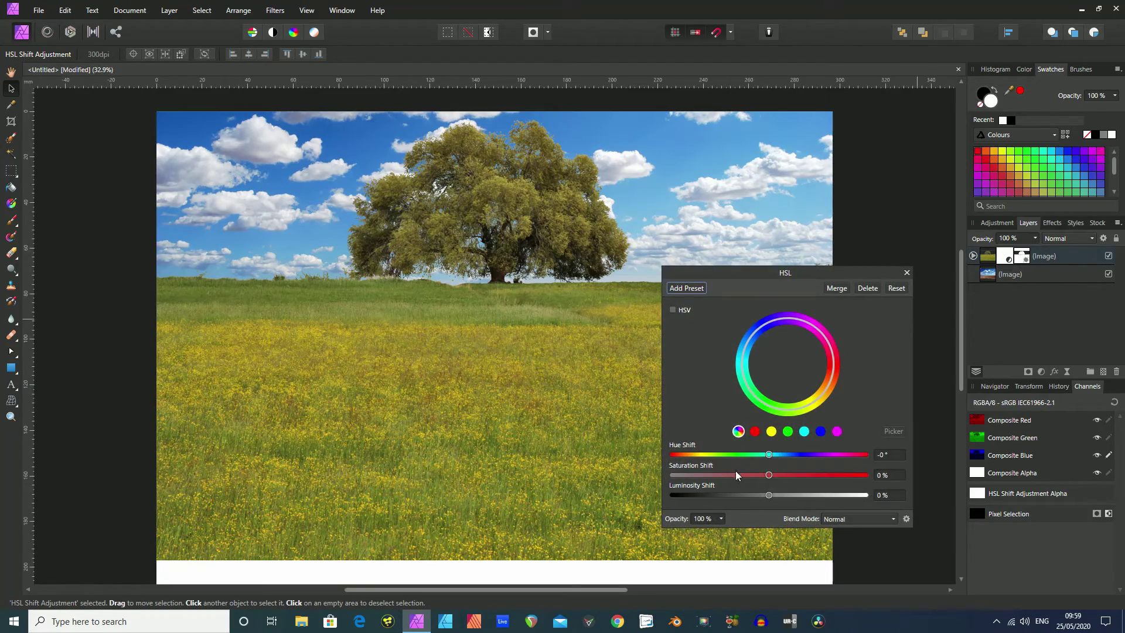
{"action": "mouse_move", "coordinate": [769, 455]}
{"action": "left_mouse_down"}
{"action": "mouse_move", "coordinate": [688, 456]}
{"action": "mouse_move", "coordinate": [779, 451]}
{"action": "mouse_move", "coordinate": [765, 458]}
{"action": "left_mouse_up"}
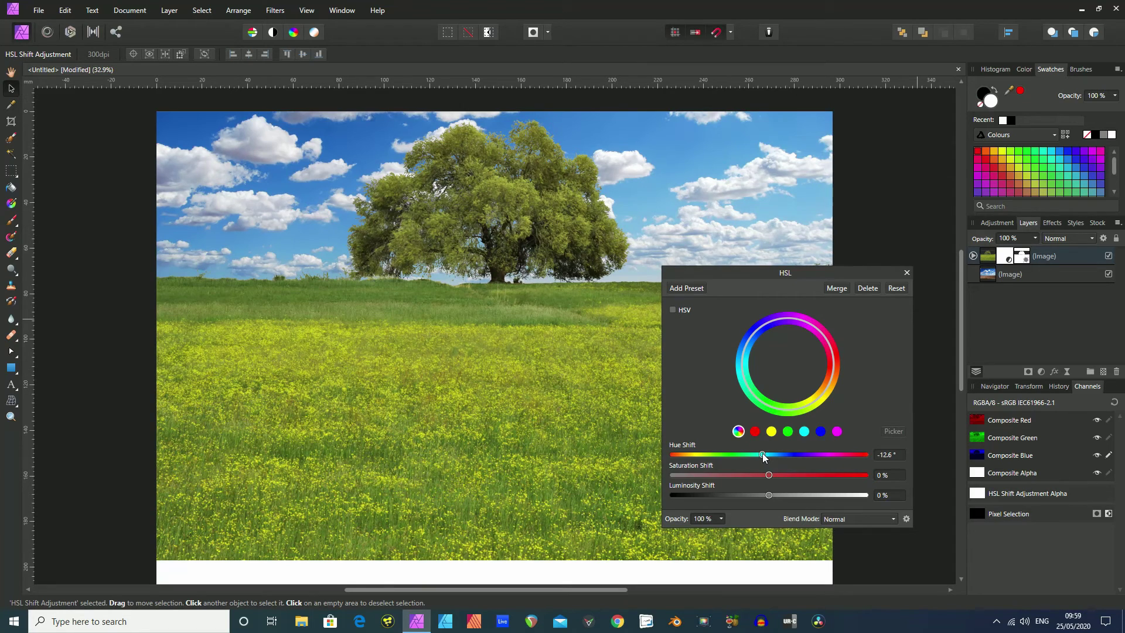
{"action": "mouse_move", "coordinate": [764, 458]}
{"action": "left_mouse_down"}
{"action": "mouse_move", "coordinate": [779, 455]}
{"action": "mouse_move", "coordinate": [765, 460]}
{"action": "left_mouse_up"}
{"action": "left_click", "coordinate": [906, 273]}
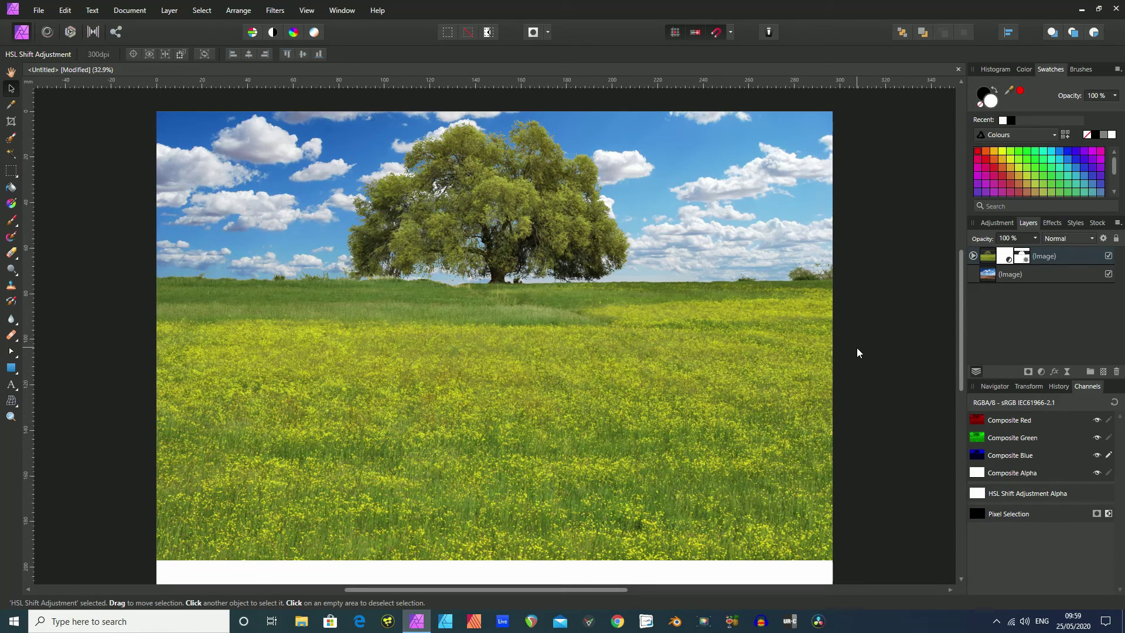